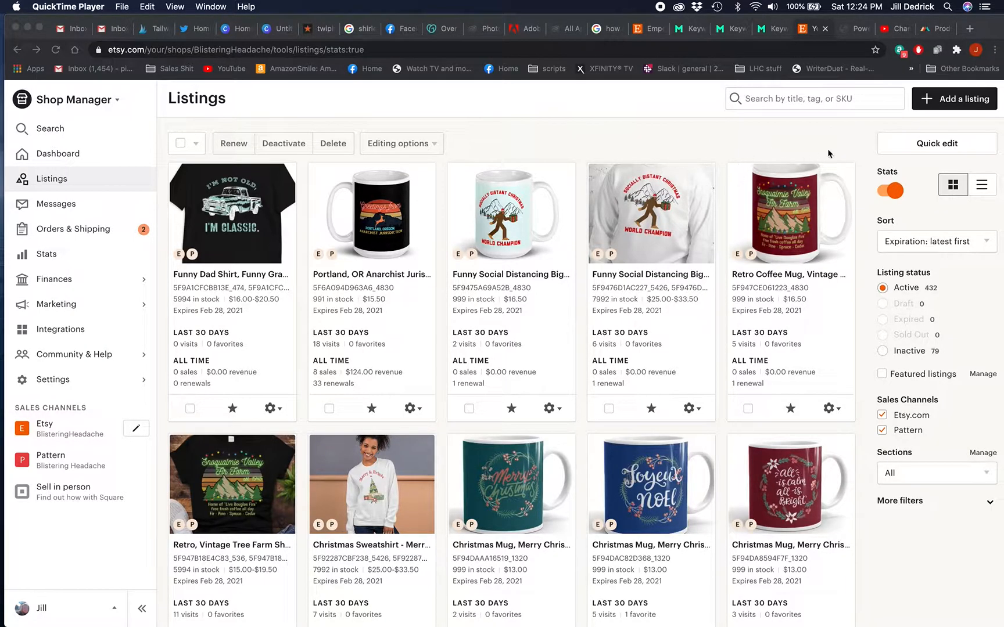
- Start a new listing and add IMG_7096 2.jpeg from the desktop's printful images folder as its primary photo
{"action": "left_click", "coordinate": [943, 104]}
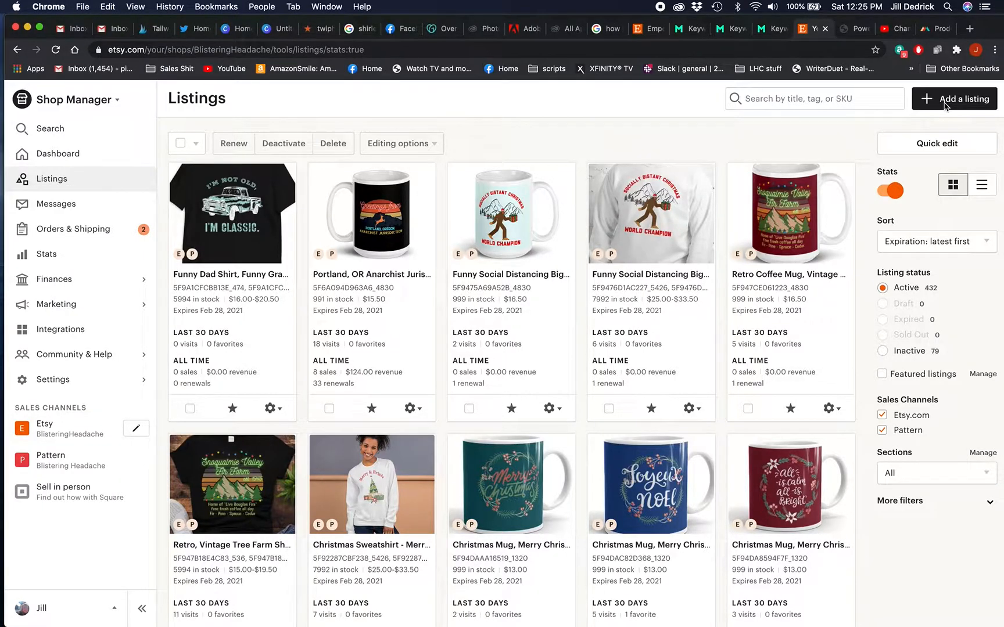
{"action": "left_click", "coordinate": [944, 105]}
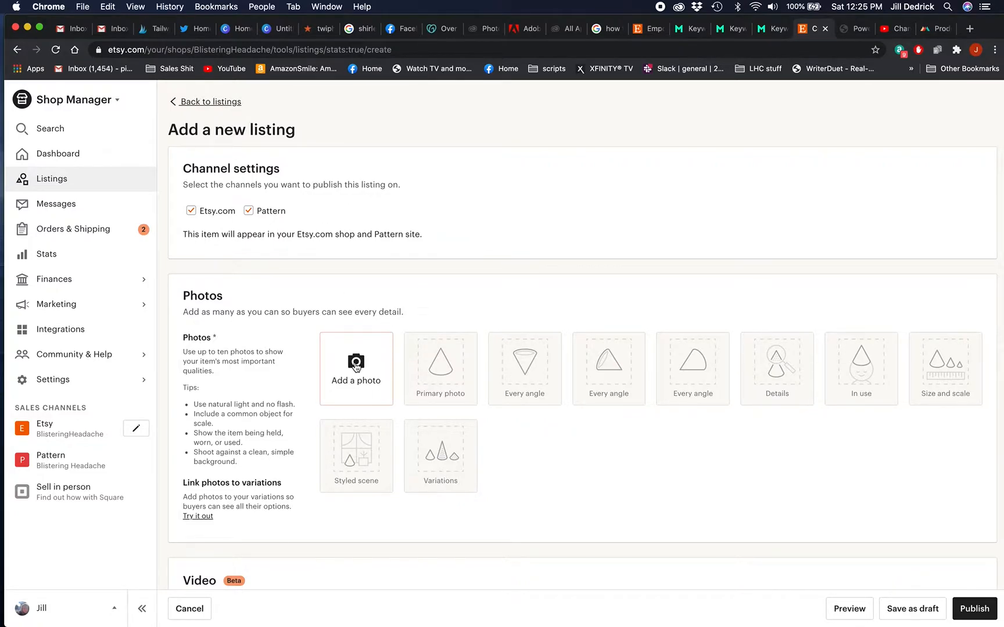
{"action": "left_click", "coordinate": [364, 378]}
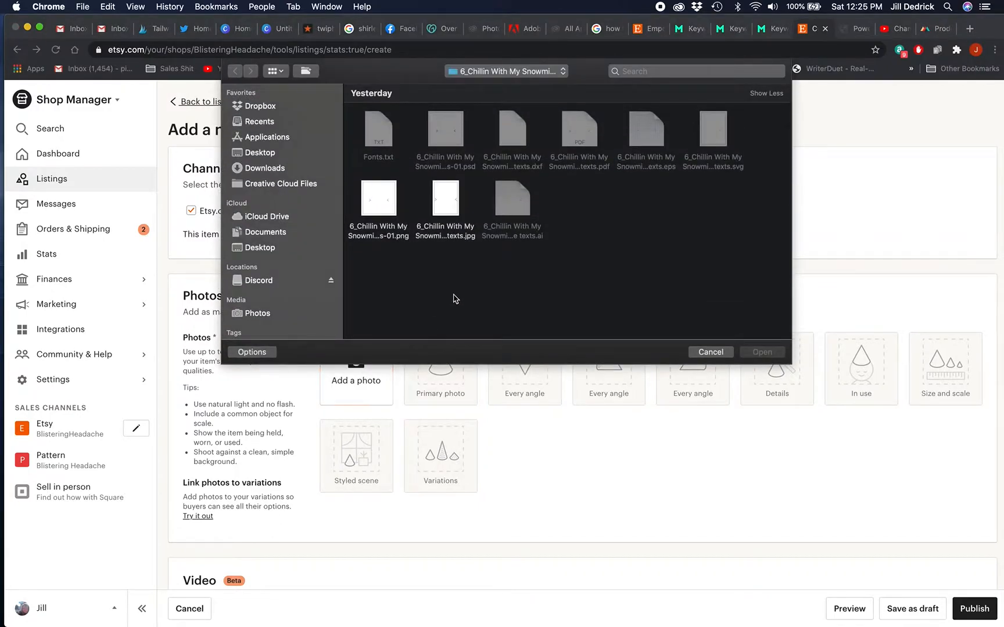
{"action": "scroll", "coordinate": [267, 174], "scroll_direction": "down", "scroll_amount": 3}
{"action": "scroll", "coordinate": [267, 174], "scroll_direction": "up", "scroll_amount": 3}
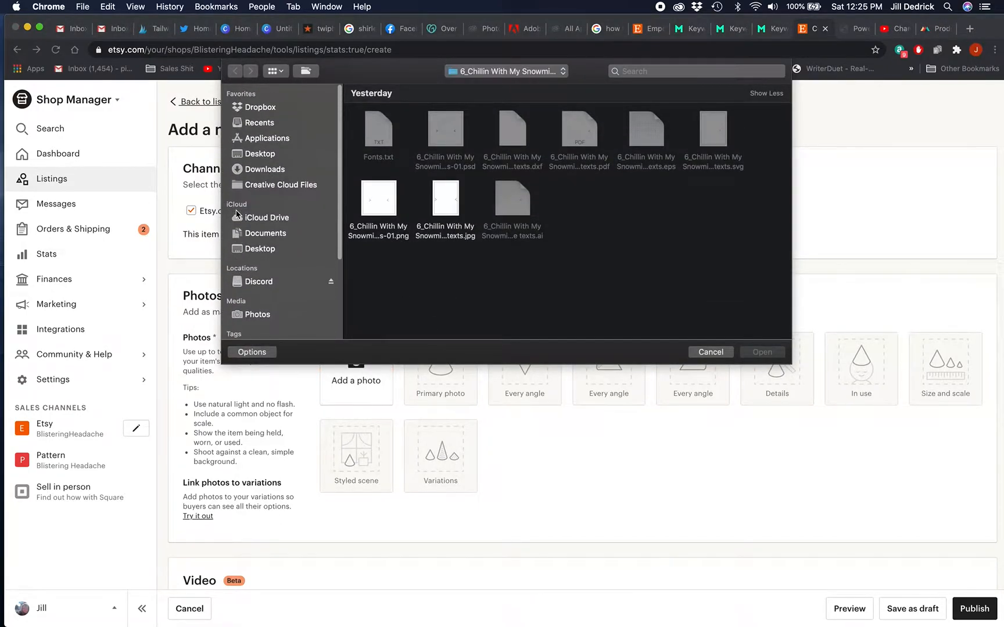
{"action": "left_click", "coordinate": [269, 152]}
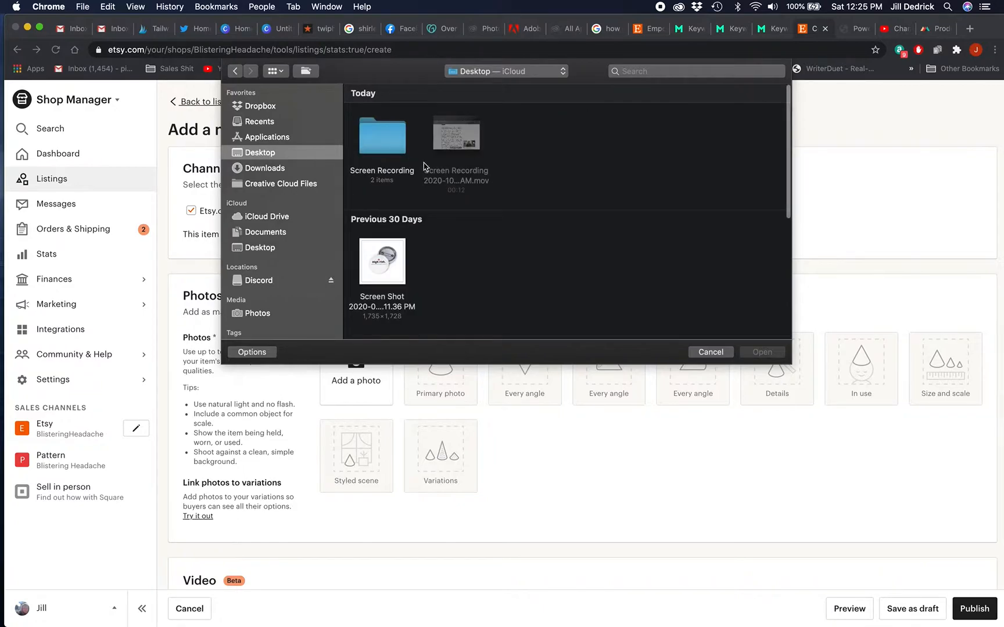
{"action": "scroll", "coordinate": [423, 166], "scroll_direction": "down", "scroll_amount": 3}
{"action": "scroll", "coordinate": [423, 166], "scroll_direction": "down", "scroll_amount": 1}
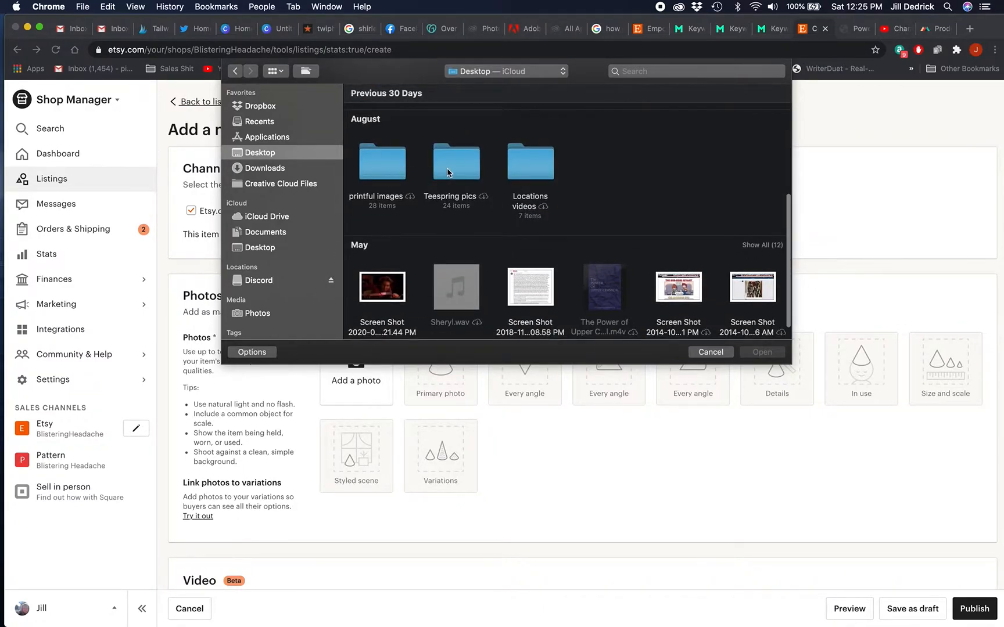
{"action": "double_click", "coordinate": [405, 170]}
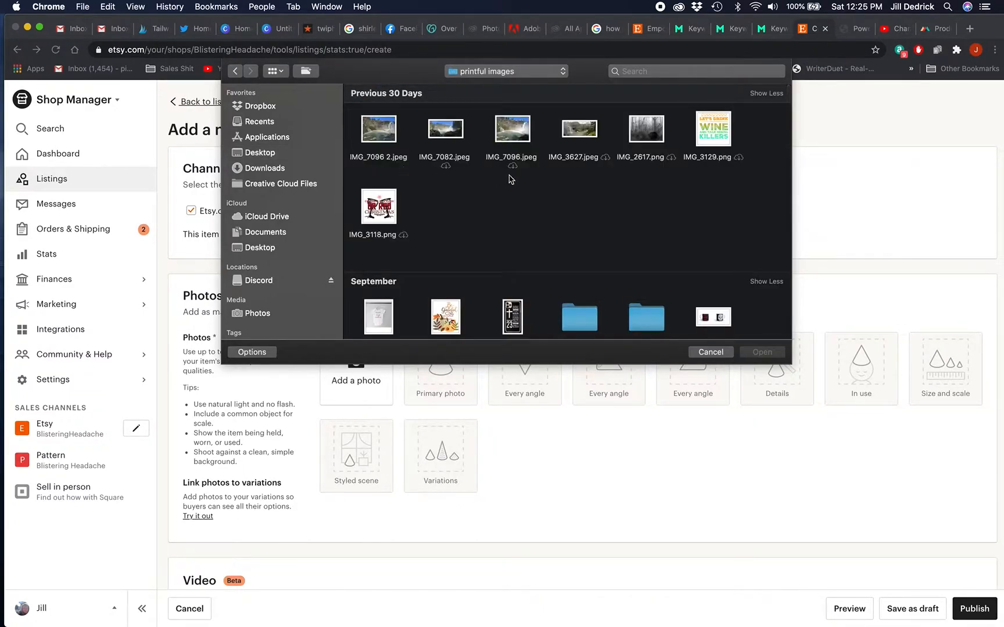
{"action": "double_click", "coordinate": [374, 134]}
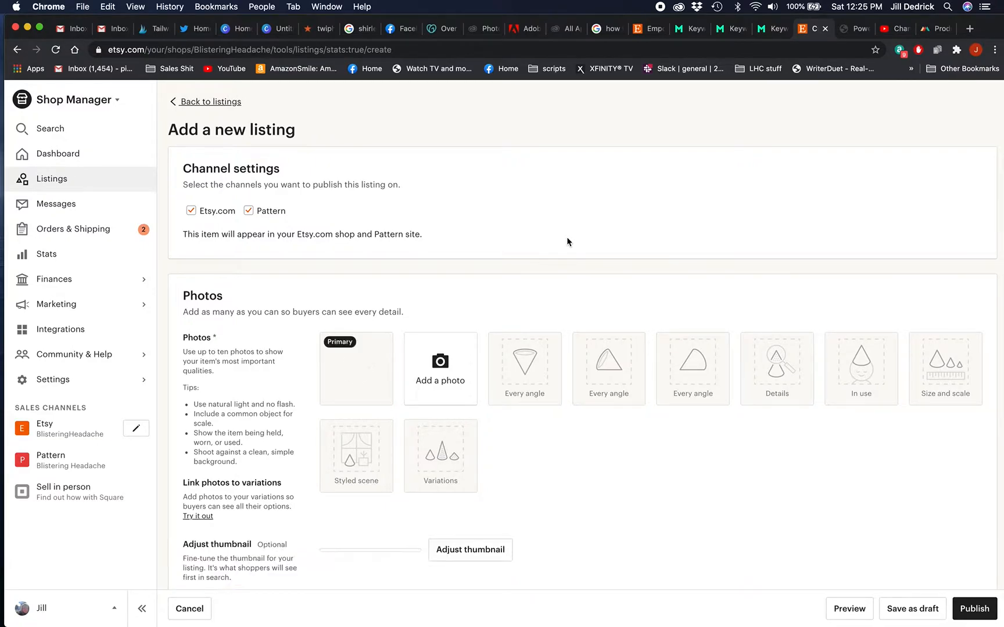
- Give the listing the title "Snoqualmie Falls digital print-instant download"
{"action": "scroll", "coordinate": [567, 236], "scroll_direction": "down", "scroll_amount": 5}
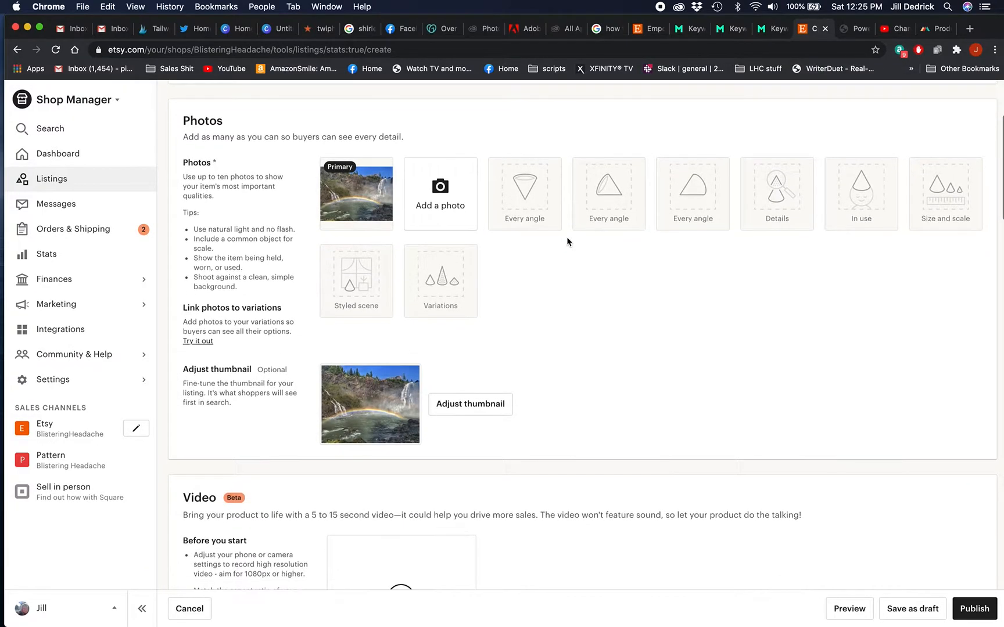
{"action": "scroll", "coordinate": [638, 388], "scroll_direction": "down", "scroll_amount": 5}
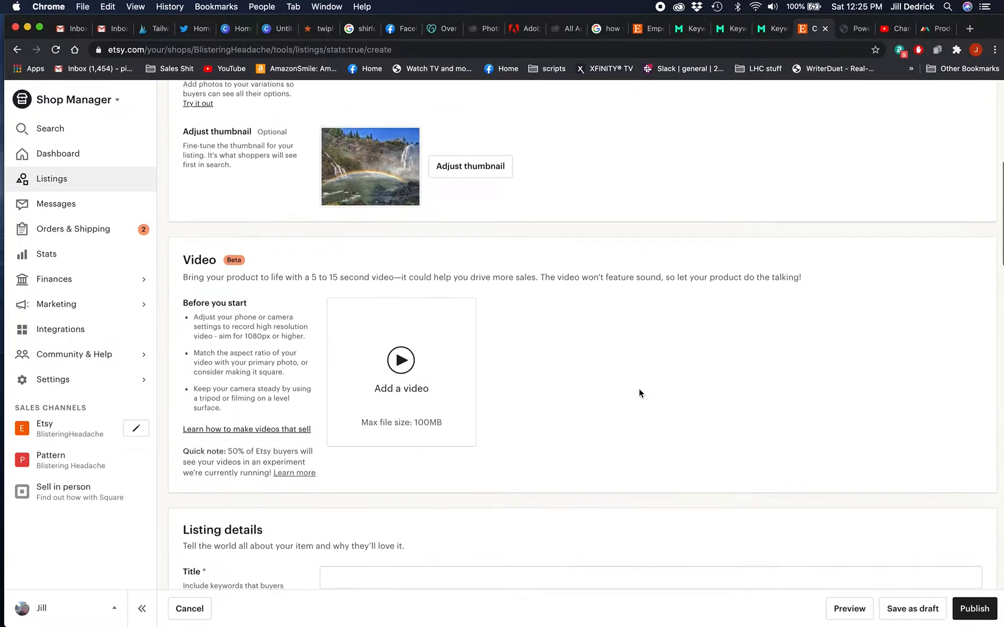
{"action": "scroll", "coordinate": [638, 388], "scroll_direction": "up", "scroll_amount": 3}
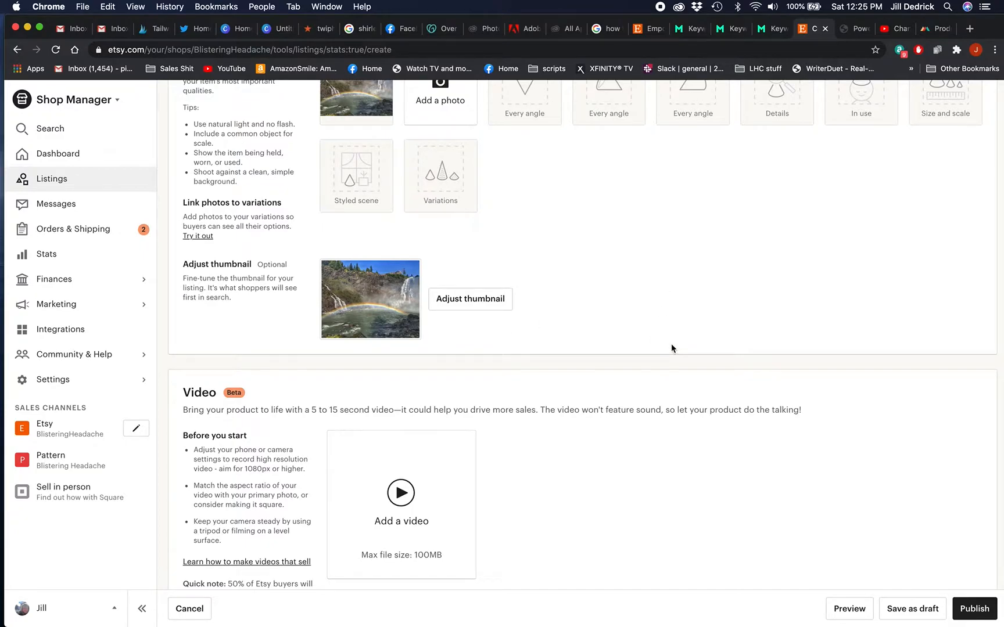
{"action": "scroll", "coordinate": [672, 348], "scroll_direction": "down", "scroll_amount": 8}
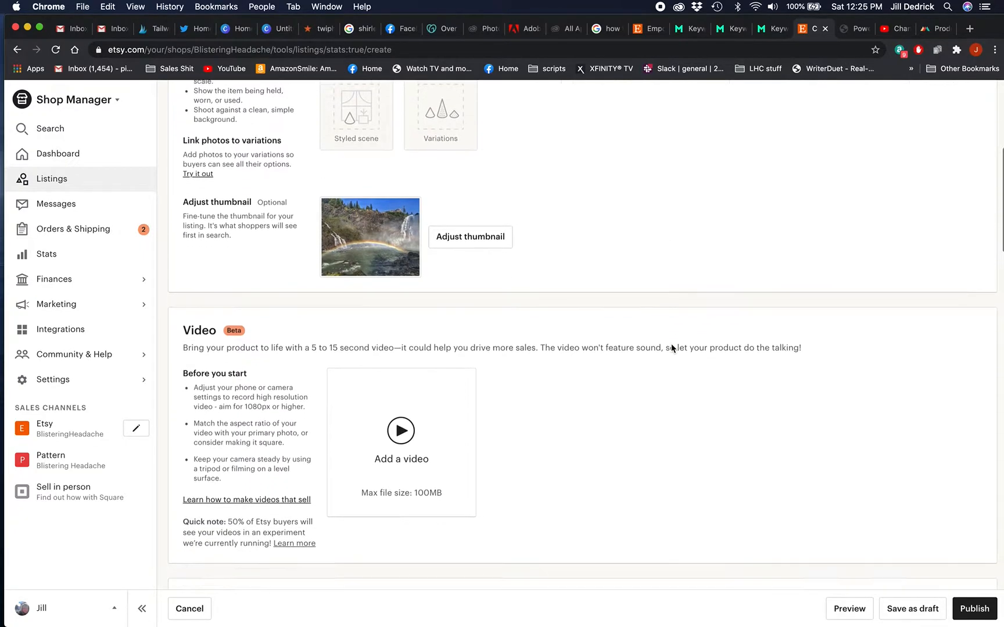
{"action": "left_click", "coordinate": [458, 351]}
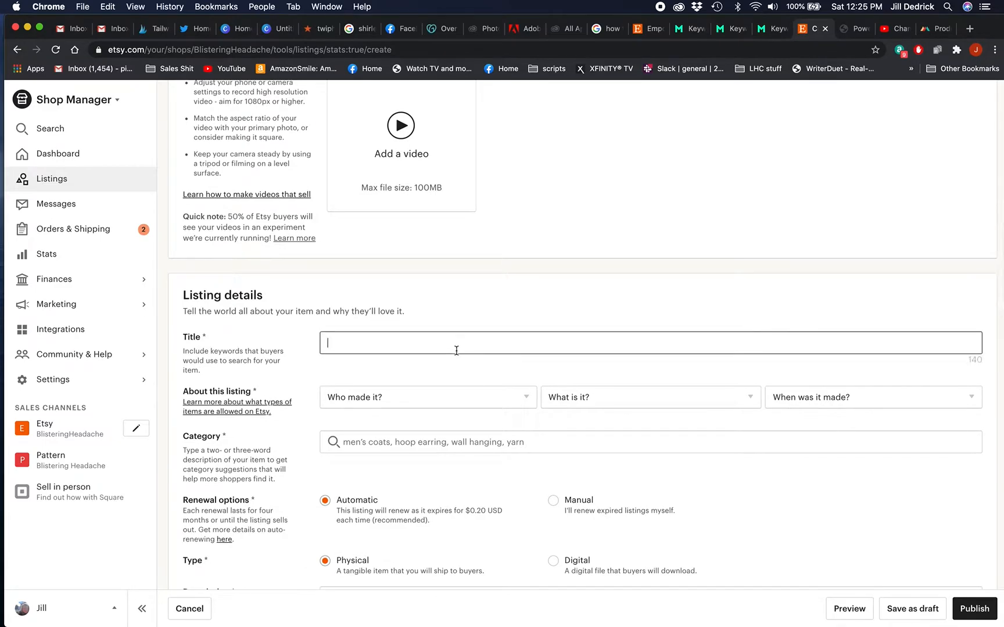
{"action": "type", "text": "Sn"}
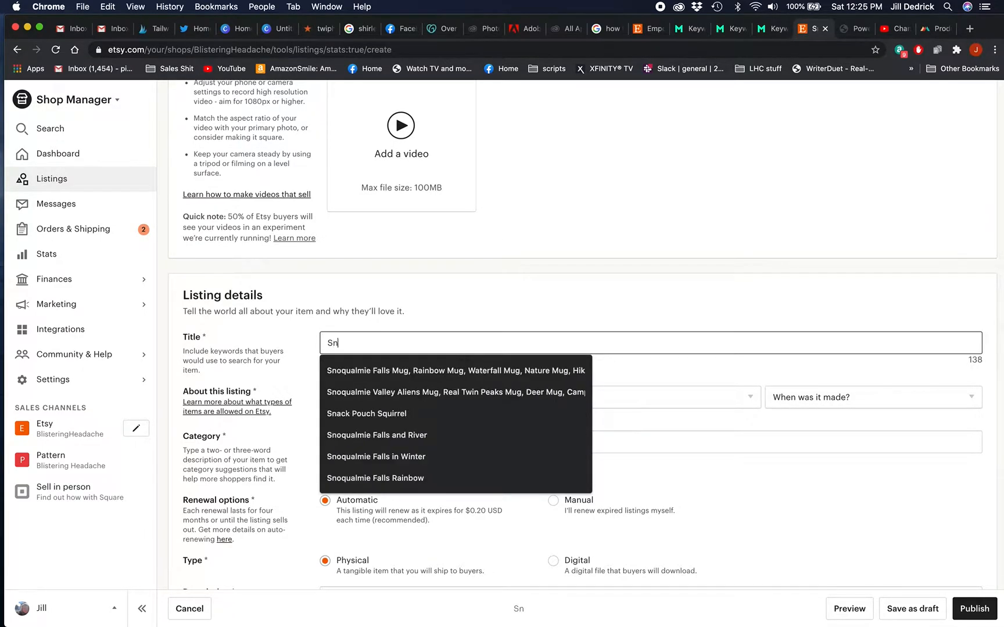
{"action": "type", "text": "oqualmi"}
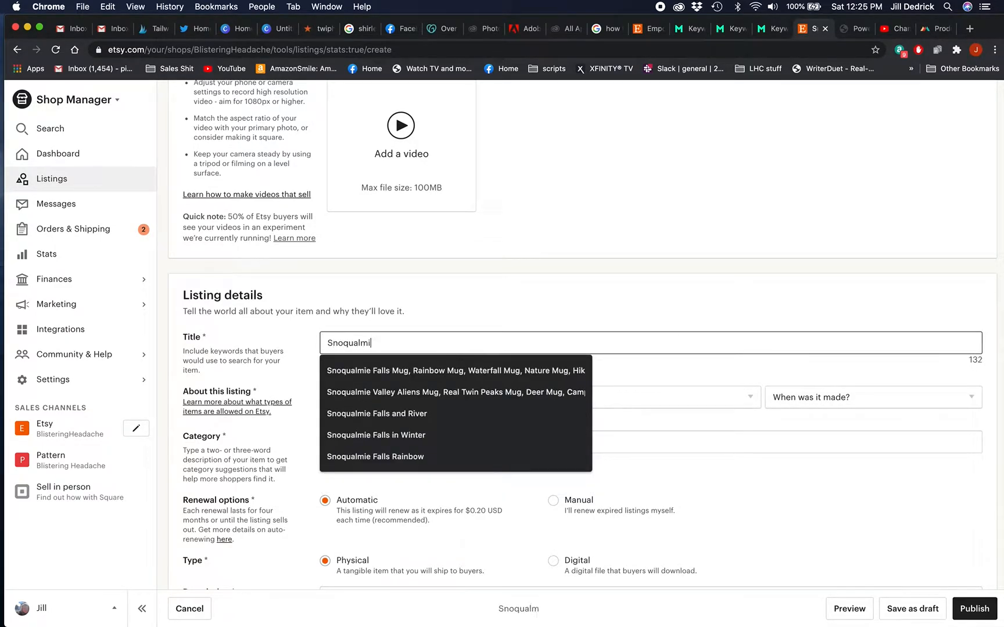
{"action": "type", "text": "e Falls digital"}
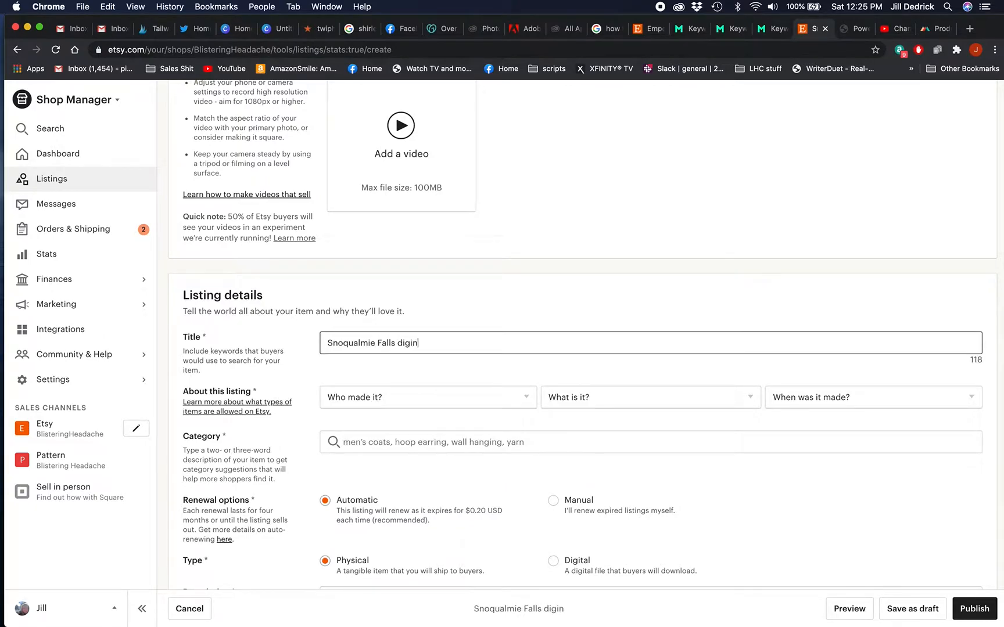
{"action": "type", "text": " pr"}
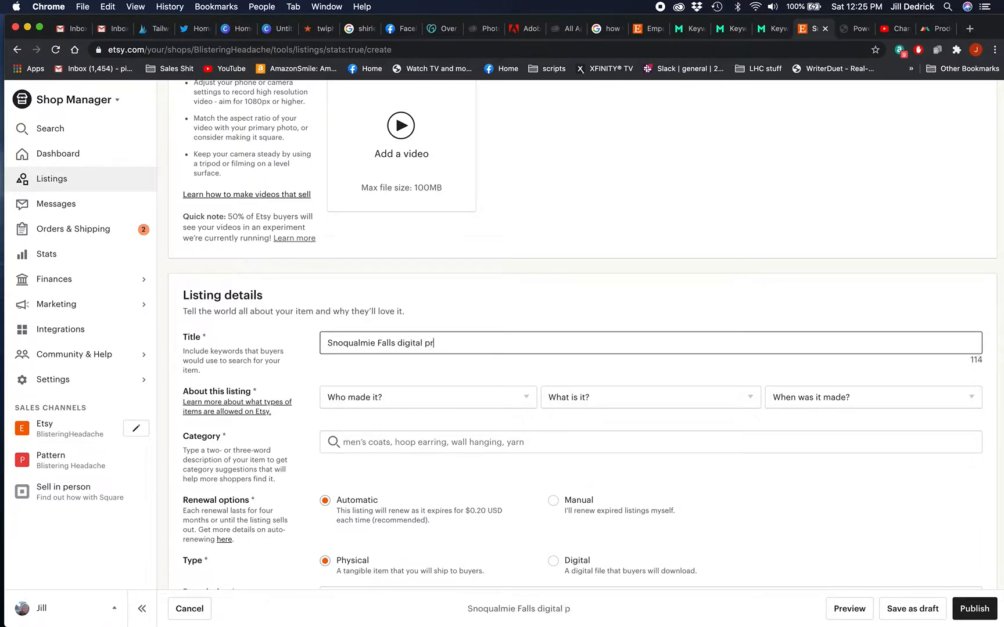
{"action": "type", "text": "int-insta"}
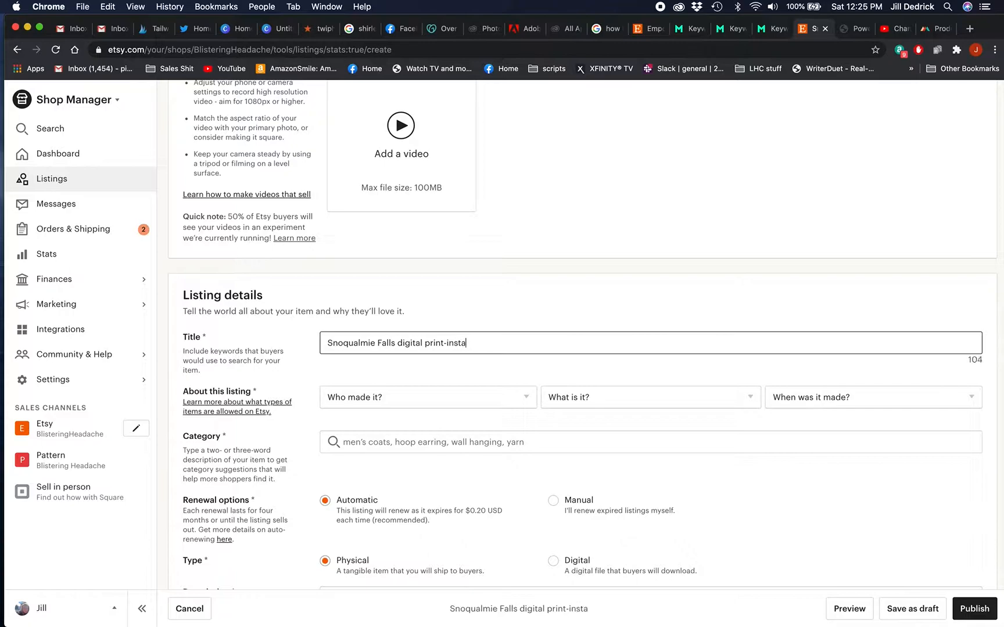
{"action": "type", "text": "nt download"}
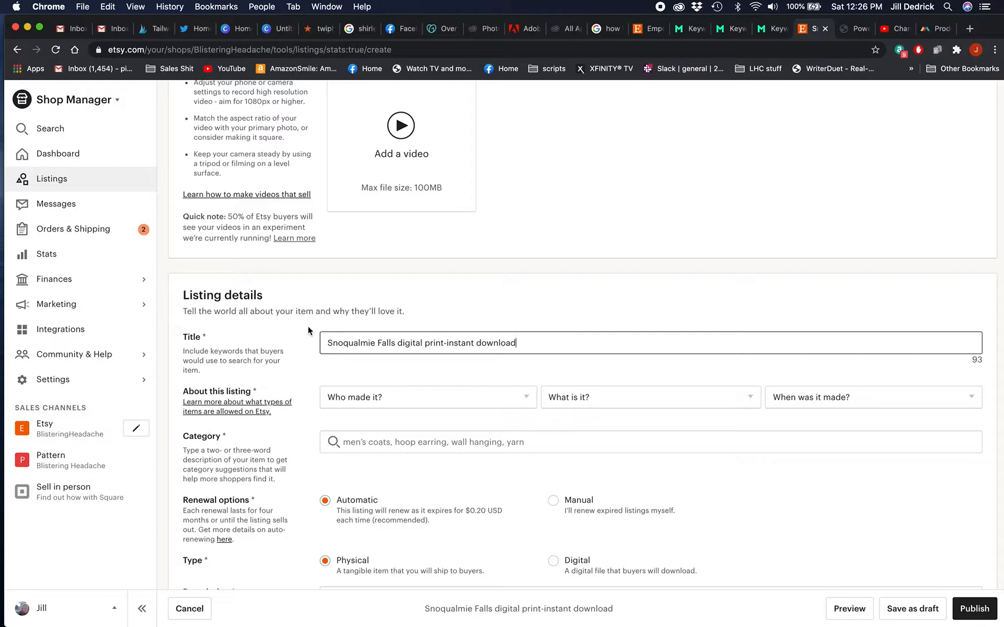
- Fill in the listing's origin details as made by "I did", "A finished product" and "Made To Order"
{"action": "scroll", "coordinate": [309, 330], "scroll_direction": "down", "scroll_amount": 2}
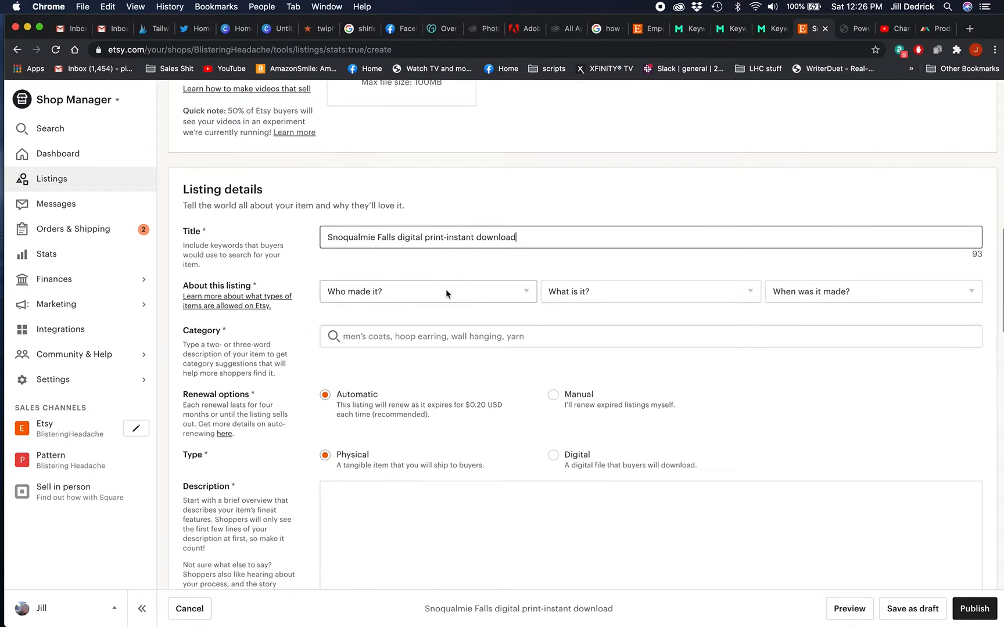
{"action": "left_click", "coordinate": [413, 292]}
{"action": "left_click", "coordinate": [412, 317]}
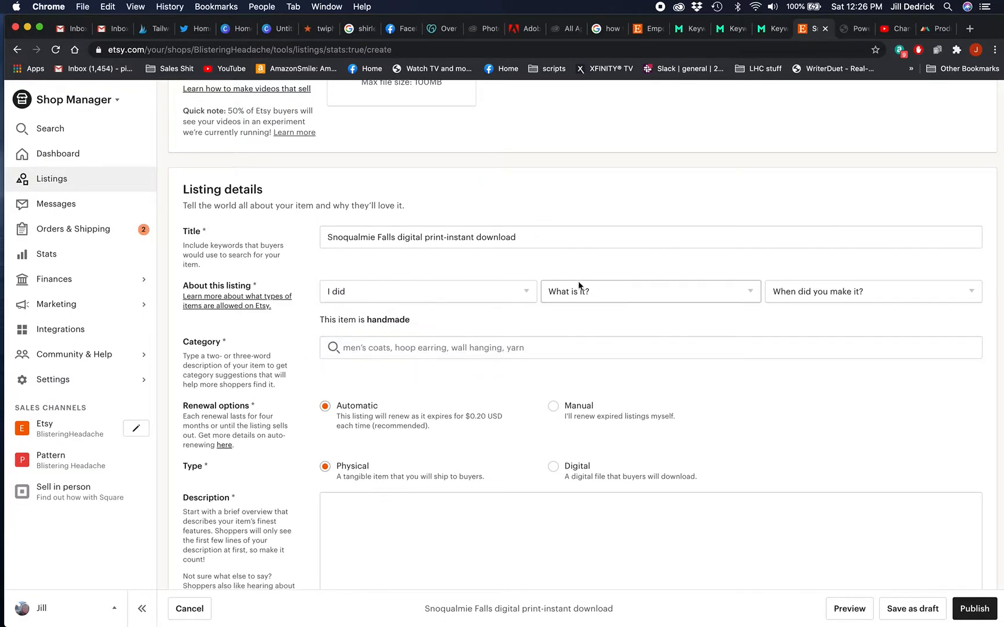
{"action": "left_click", "coordinate": [634, 293]}
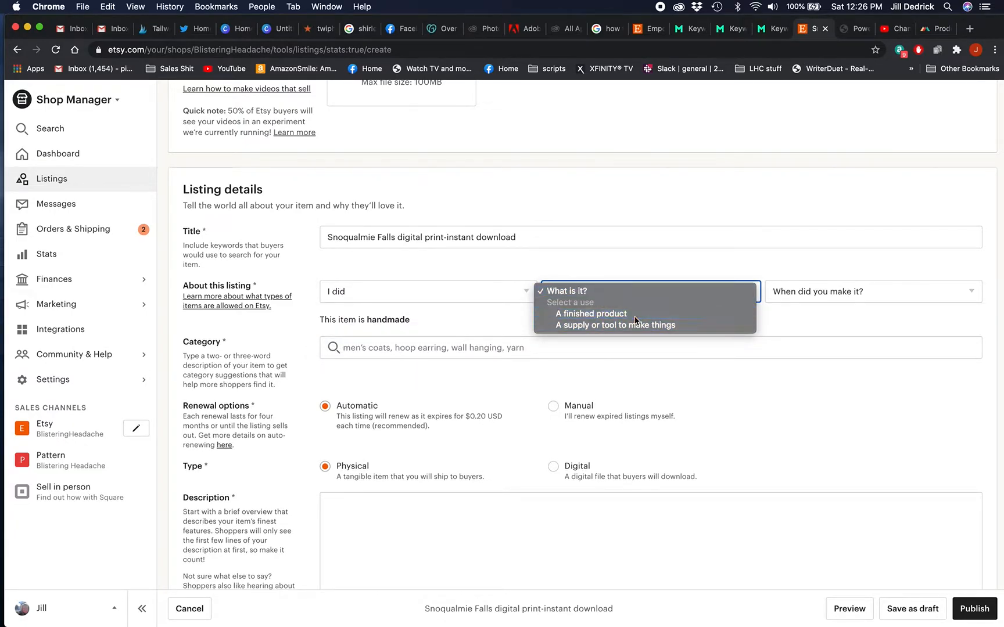
{"action": "left_click", "coordinate": [668, 312]}
{"action": "left_click", "coordinate": [838, 294]}
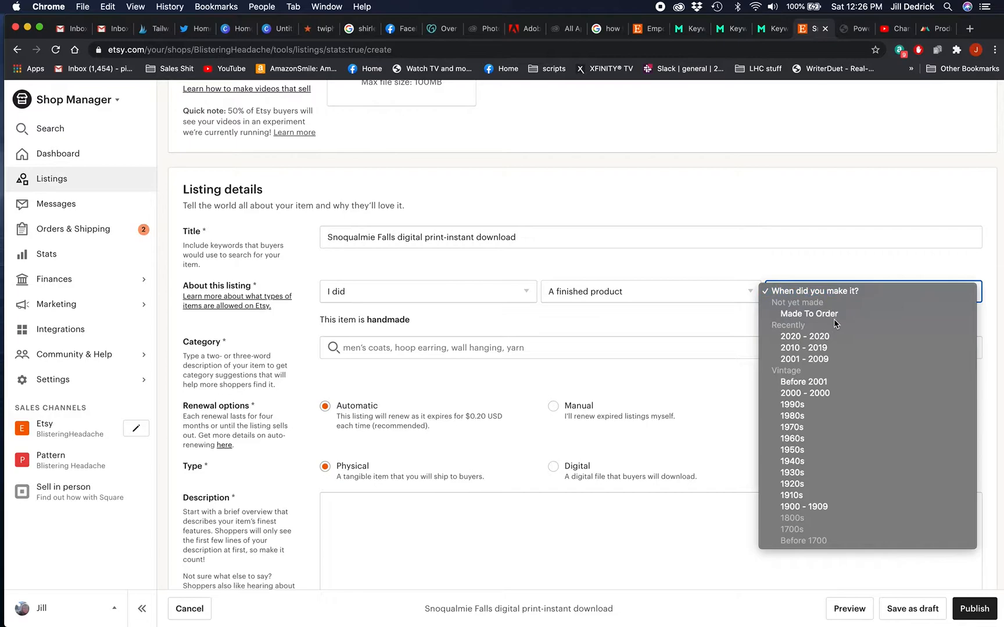
{"action": "left_click", "coordinate": [833, 318]}
- Search the categories for "digital prints" and assign the Digital Prints category under Art & Collectibles > Prints
{"action": "left_click", "coordinate": [393, 349]}
{"action": "type", "text": "di"}
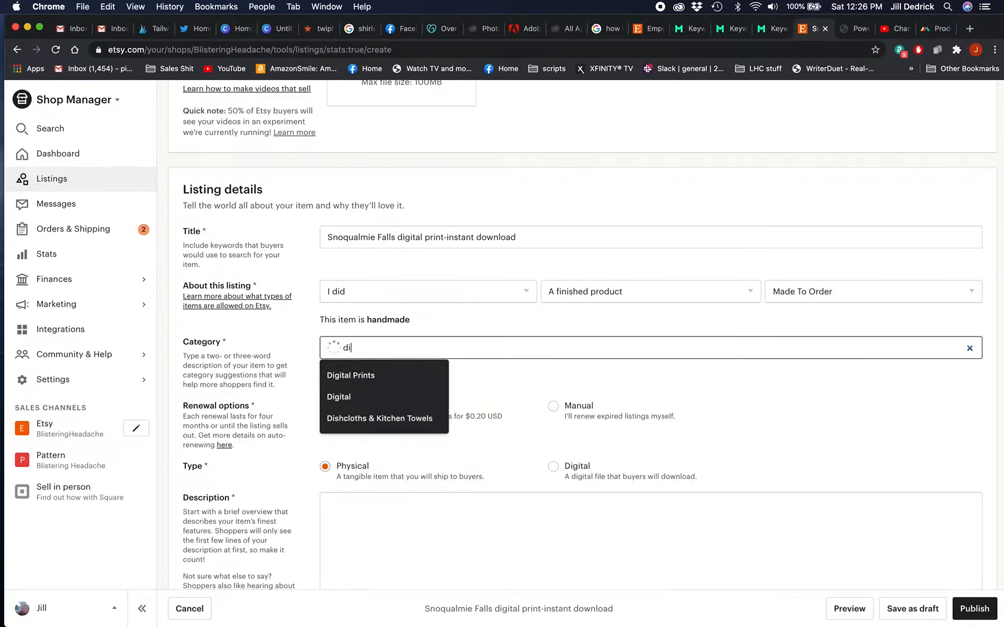
{"action": "type", "text": "gital prints"}
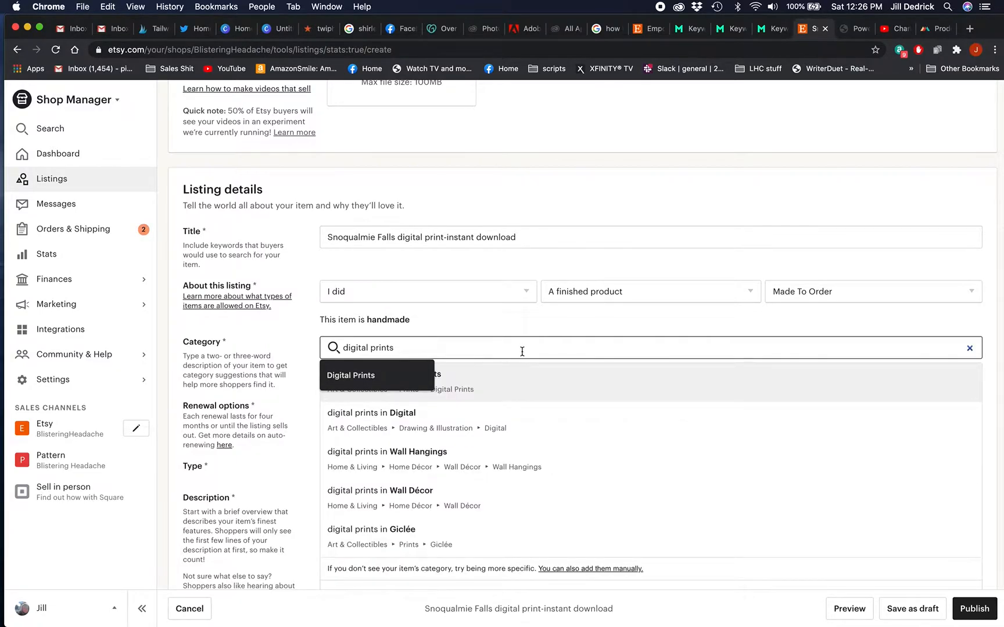
{"action": "left_click", "coordinate": [525, 385]}
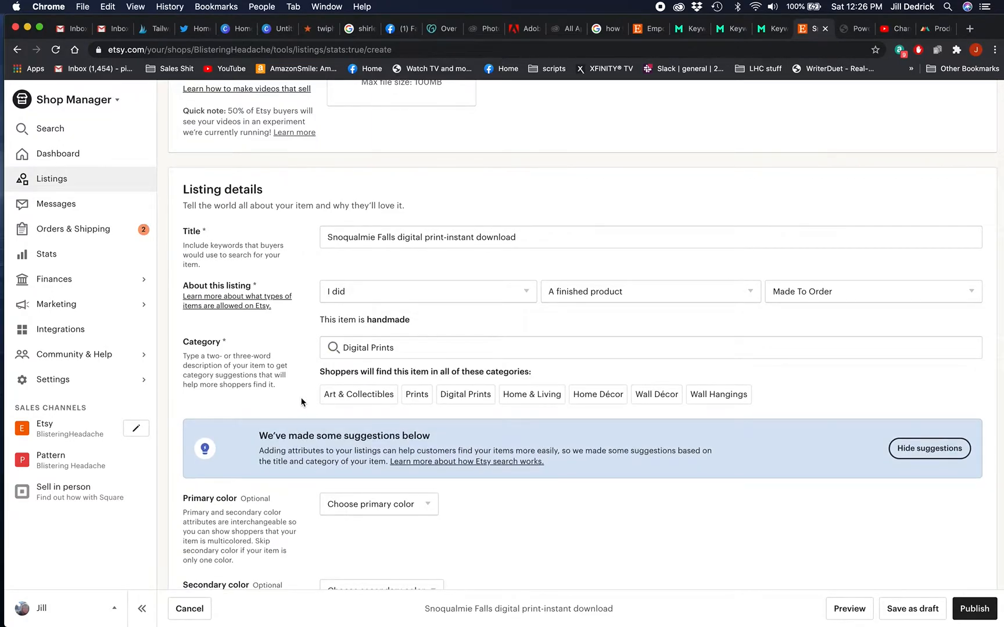
- Skip the optional attributes and set the listing type to Digital
{"action": "scroll", "coordinate": [301, 400], "scroll_direction": "down", "scroll_amount": 3}
{"action": "scroll", "coordinate": [301, 401], "scroll_direction": "down", "scroll_amount": 8}
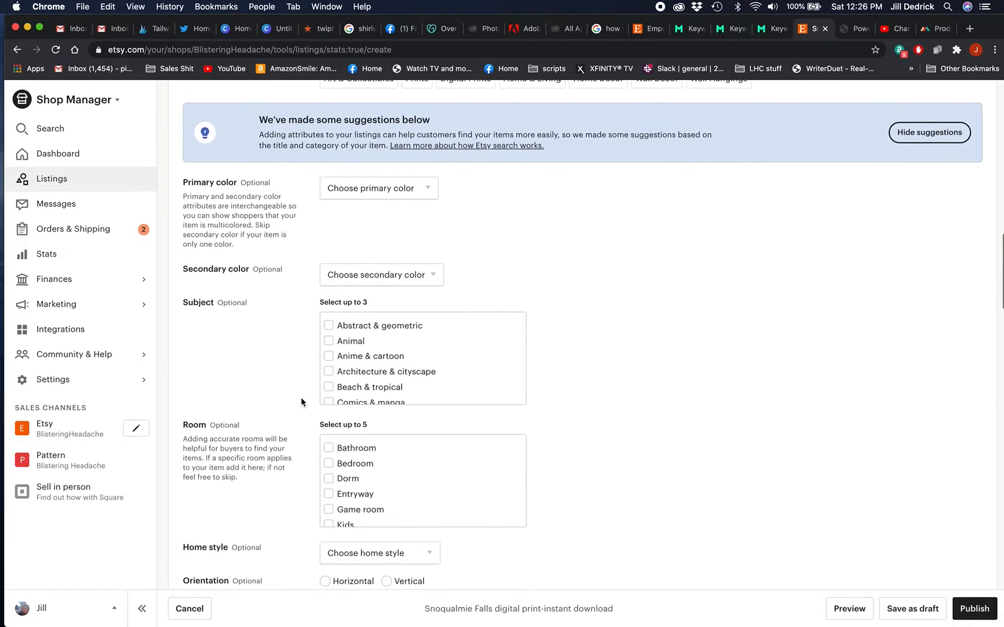
{"action": "scroll", "coordinate": [301, 401], "scroll_direction": "down", "scroll_amount": 5}
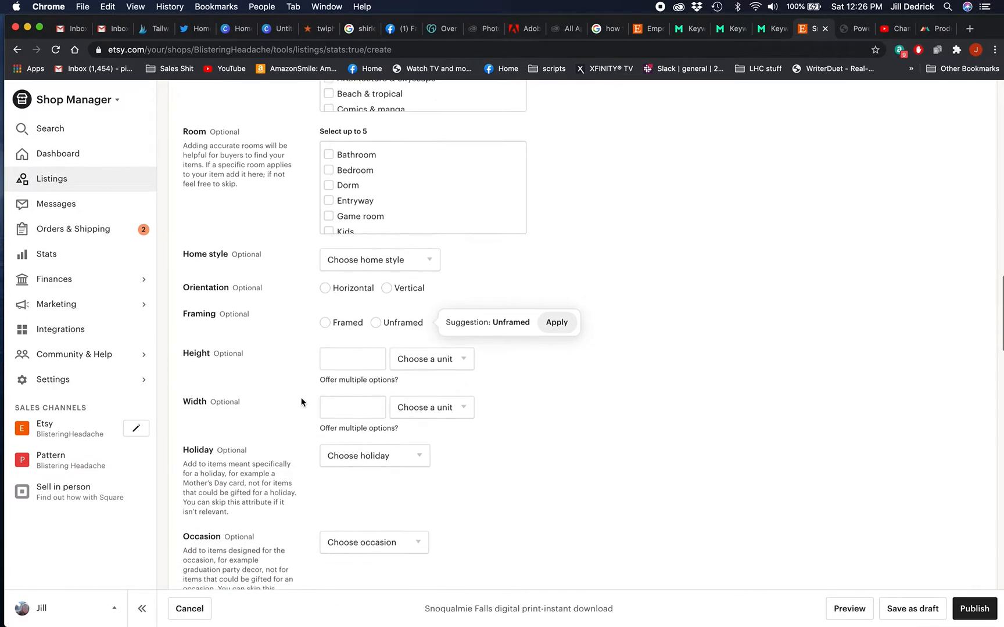
{"action": "scroll", "coordinate": [301, 401], "scroll_direction": "down", "scroll_amount": 6}
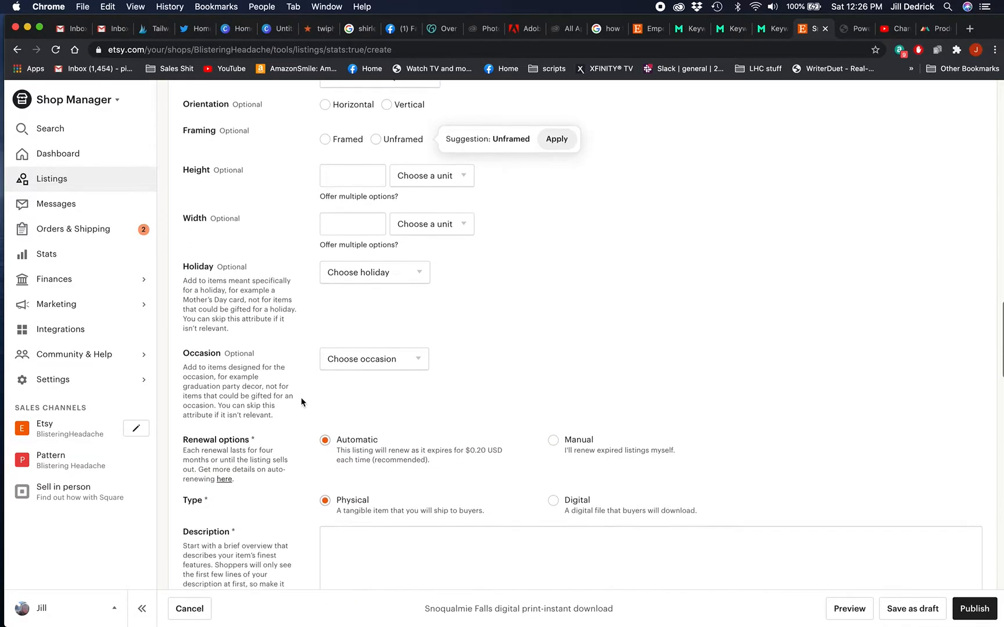
{"action": "left_click", "coordinate": [427, 418]}
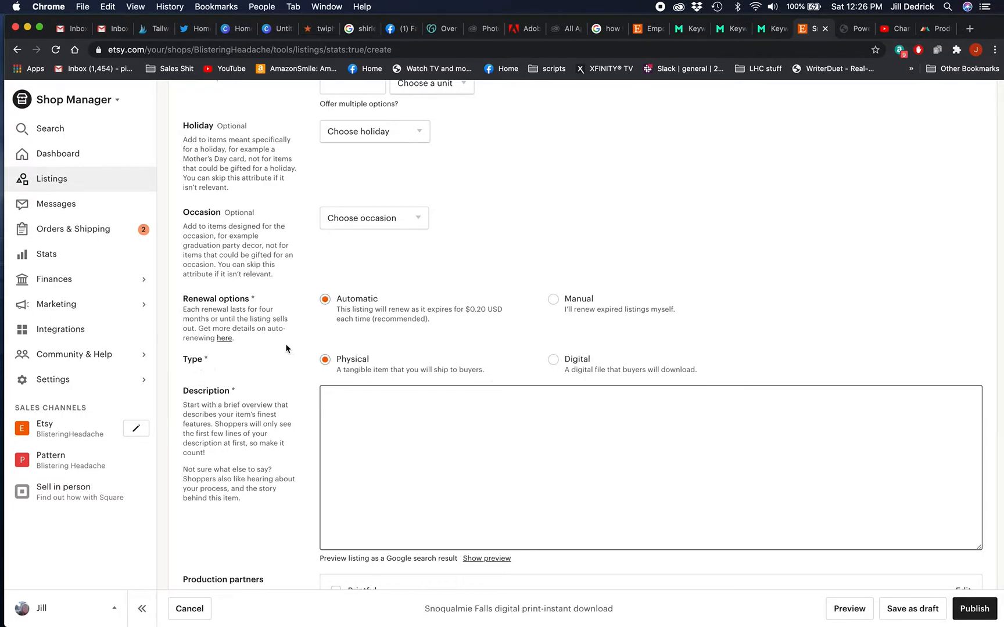
{"action": "left_click", "coordinate": [591, 360]}
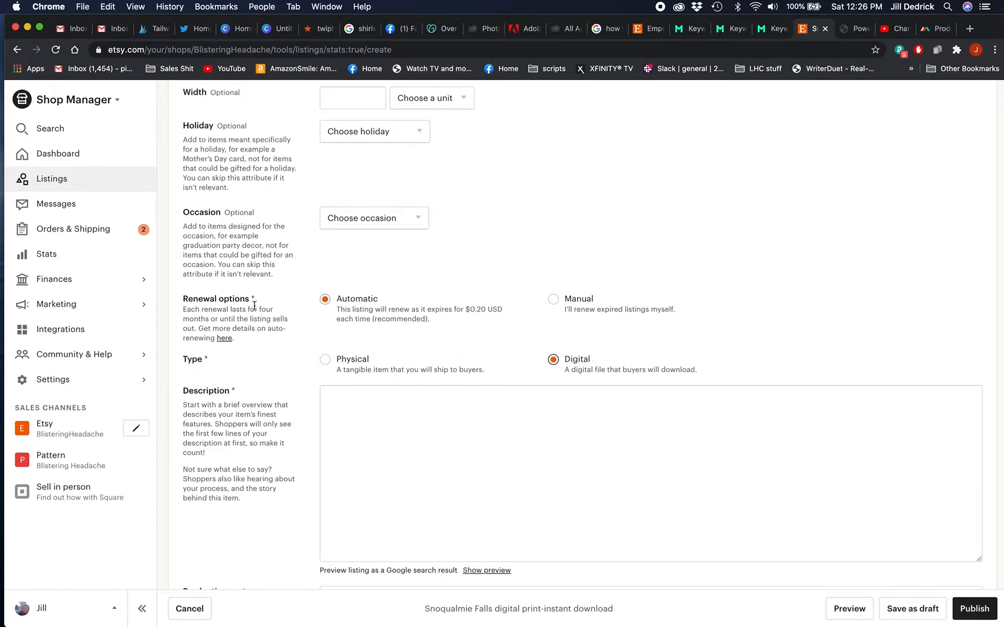
- Write the description "This is an instant download of a photo of Snoqualmie Falls. File will be available instantly after purchase. No commerical use"
{"action": "left_click", "coordinate": [569, 432]}
{"action": "type", "text": "This is "}
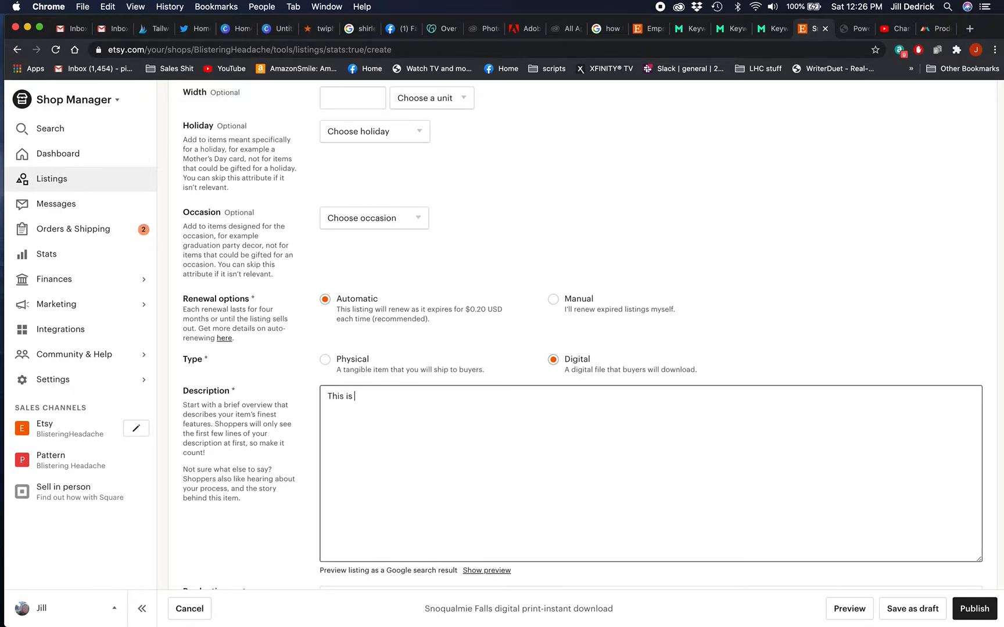
{"action": "type", "text": "an instant download of a photo of Snoqualm"}
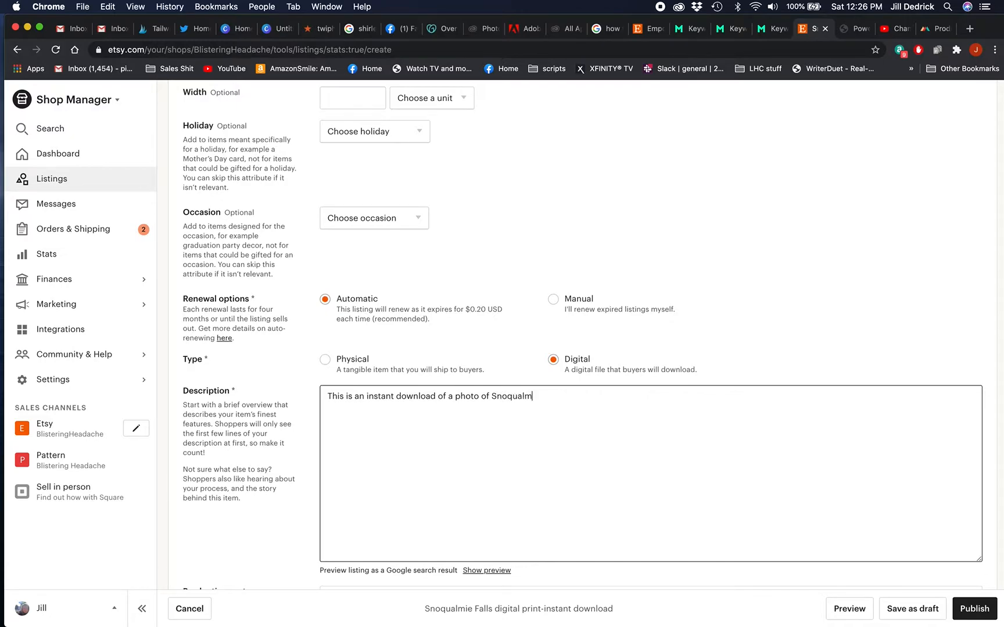
{"action": "type", "text": "ie Falls. P"}
{"action": "key", "text": "BackSpace"}
{"action": "type", "text": "Fip"}
{"action": "type", "text": "e will be availab"}
{"action": "type", "text": "le instantly"}
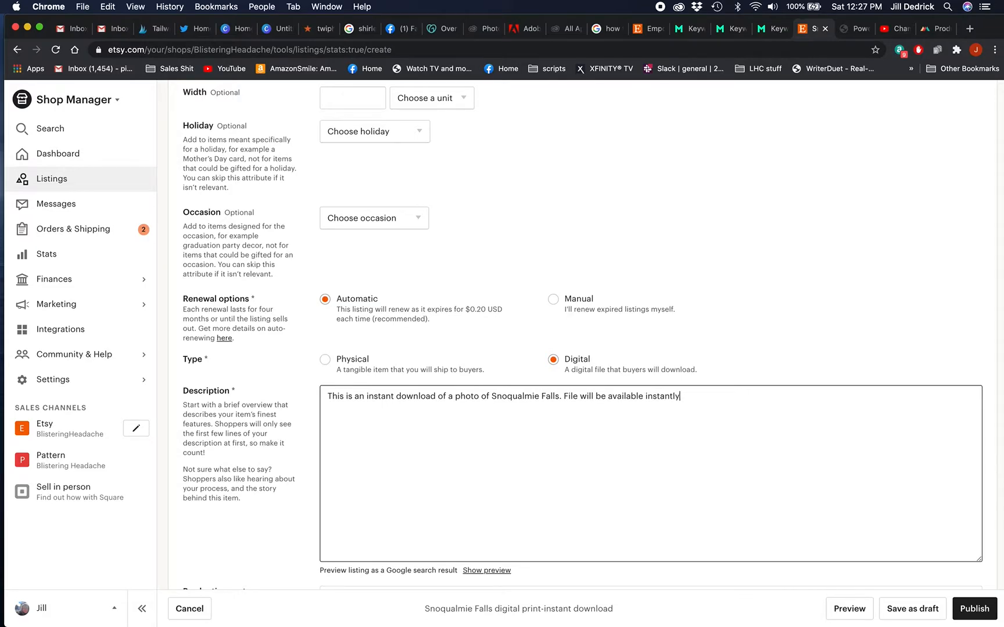
{"action": "type", "text": " after purchase. No commerical use"}
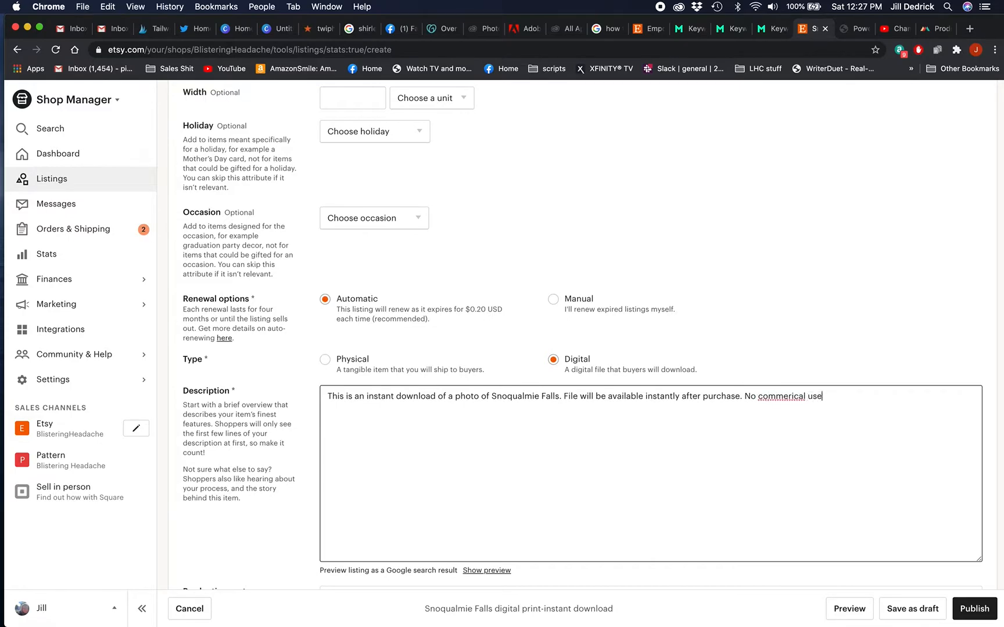
- Correct the misspelled word and finish the description so it ends with "No commercial use, please and thank you."
{"action": "key", "text": "BackSpace"}
{"action": "key", "text": "BackSpace"}
{"action": "key", "text": "BackSpace"}
{"action": "key", "text": "BackSpace"}
{"action": "key", "text": "BackSpace"}
{"action": "key", "text": "BackSpace"}
{"action": "type", "text": "ial use, please"}
{"action": "left_click", "coordinate": [790, 398]}
{"action": "key", "text": "BackSpace"}
{"action": "key", "text": "BackSpace"}
{"action": "key", "text": "BackSpace"}
{"action": "type", "text": "ercial use, please and thank you."}
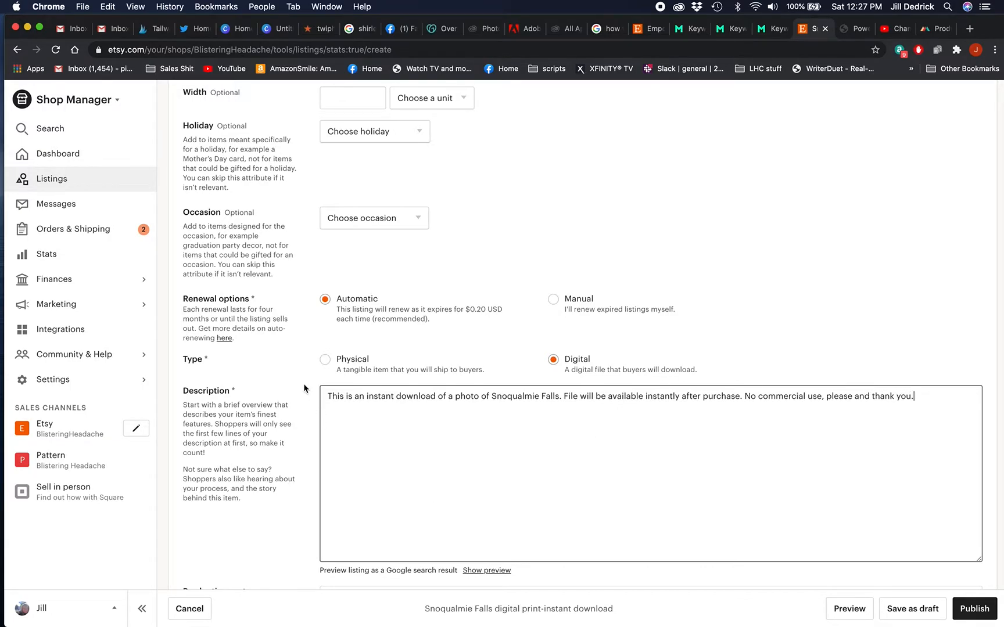
- Leave the production partners unselected and assign the listing to the Outdoors shop section
{"action": "scroll", "coordinate": [303, 384], "scroll_direction": "down", "scroll_amount": 5}
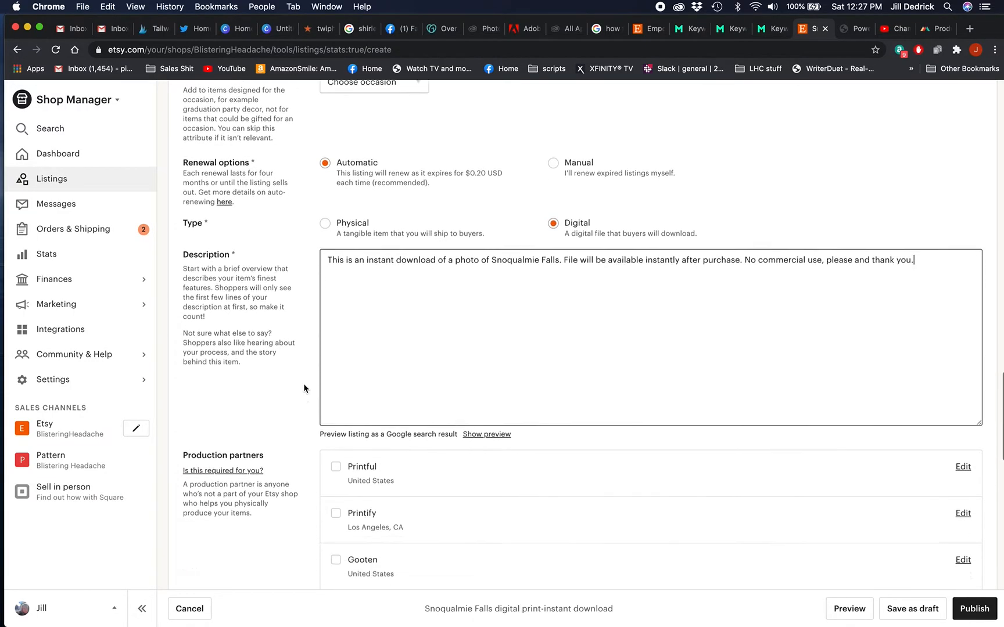
{"action": "scroll", "coordinate": [303, 383], "scroll_direction": "down", "scroll_amount": 4}
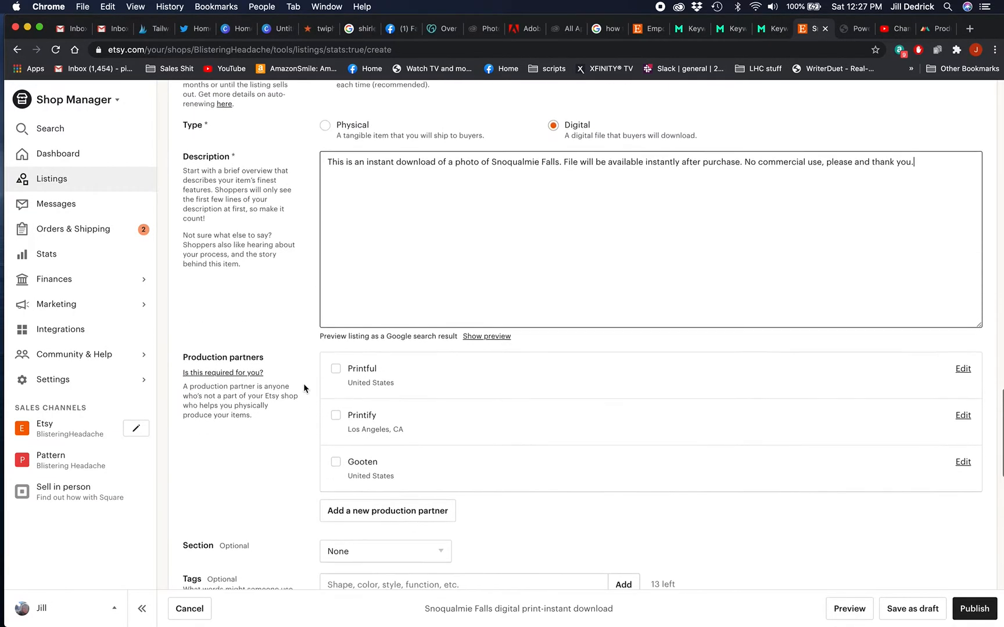
{"action": "scroll", "coordinate": [303, 383], "scroll_direction": "down", "scroll_amount": 1}
{"action": "left_click", "coordinate": [429, 345]}
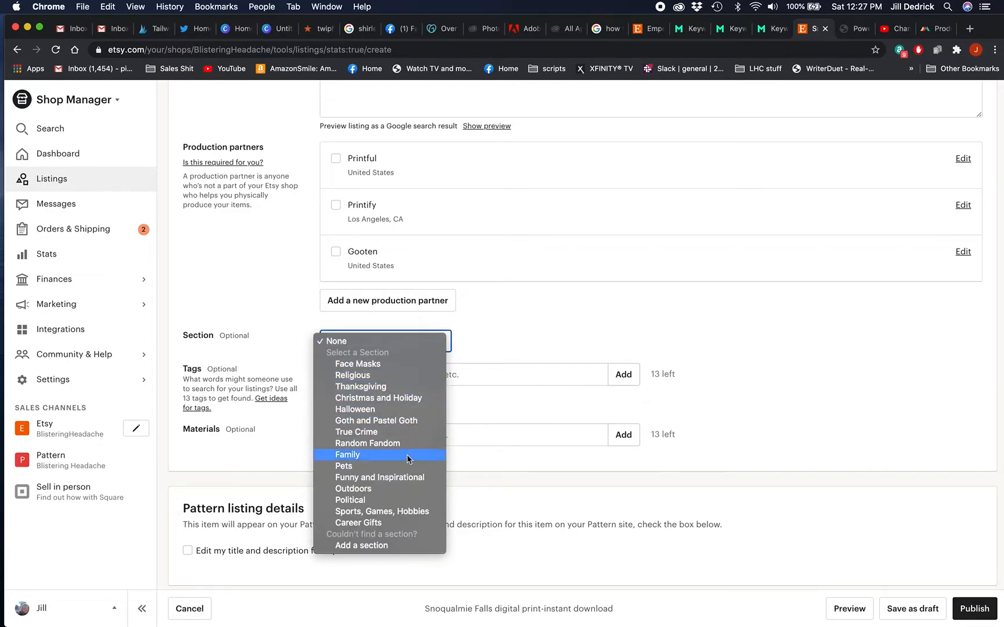
{"action": "left_click", "coordinate": [410, 489]}
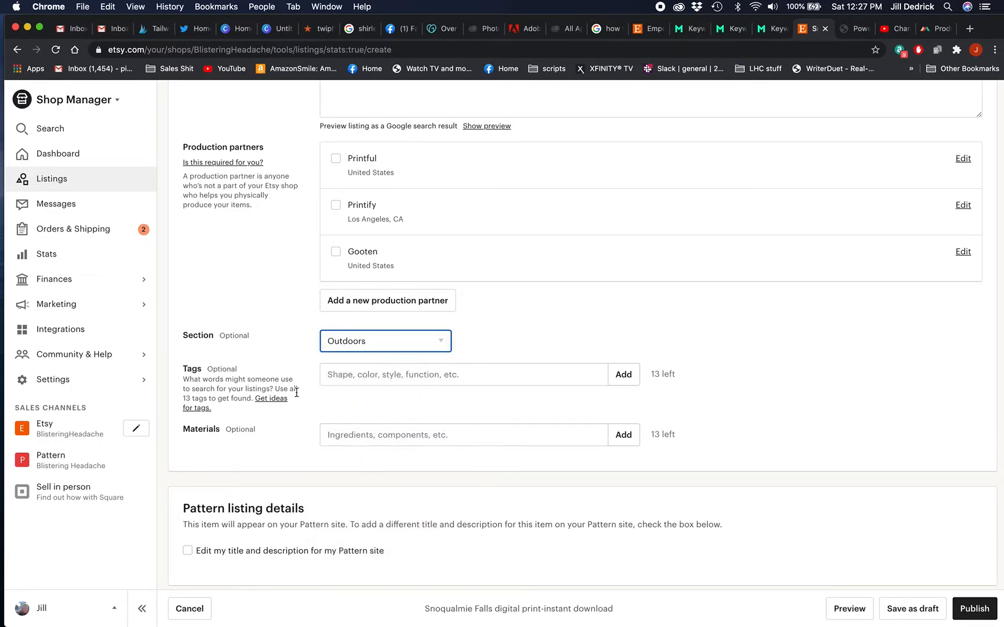
- Add the tags "snoqualmie falls", "digital print" and "digital photo" to the listing
{"action": "left_click", "coordinate": [391, 374]}
{"action": "type", "text": "sno"}
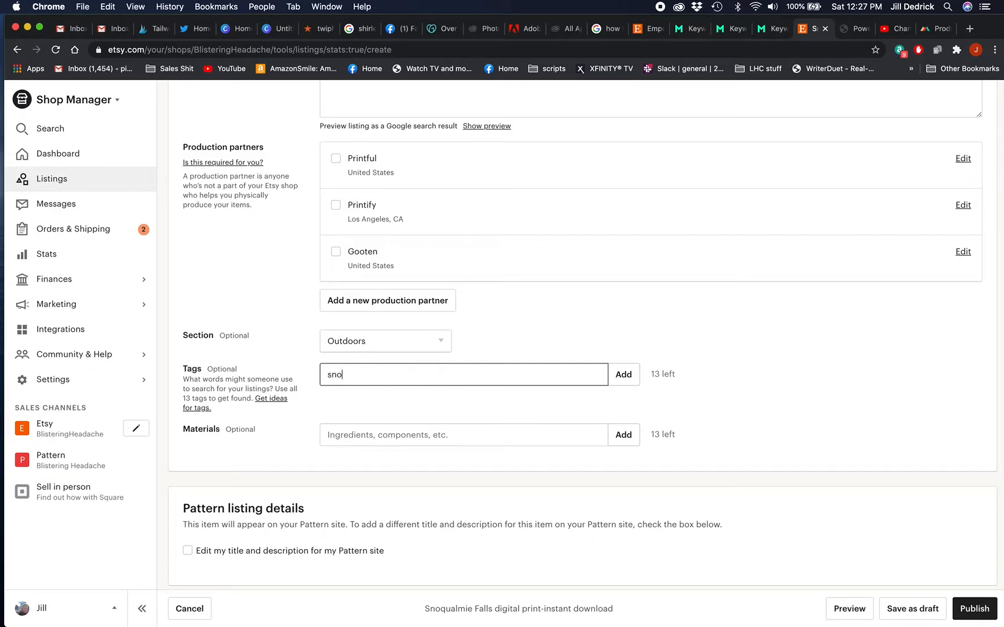
{"action": "type", "text": "qualmie fall"}
{"action": "type", "text": "s"}
{"action": "key", "text": "Return"}
{"action": "type", "text": "di"}
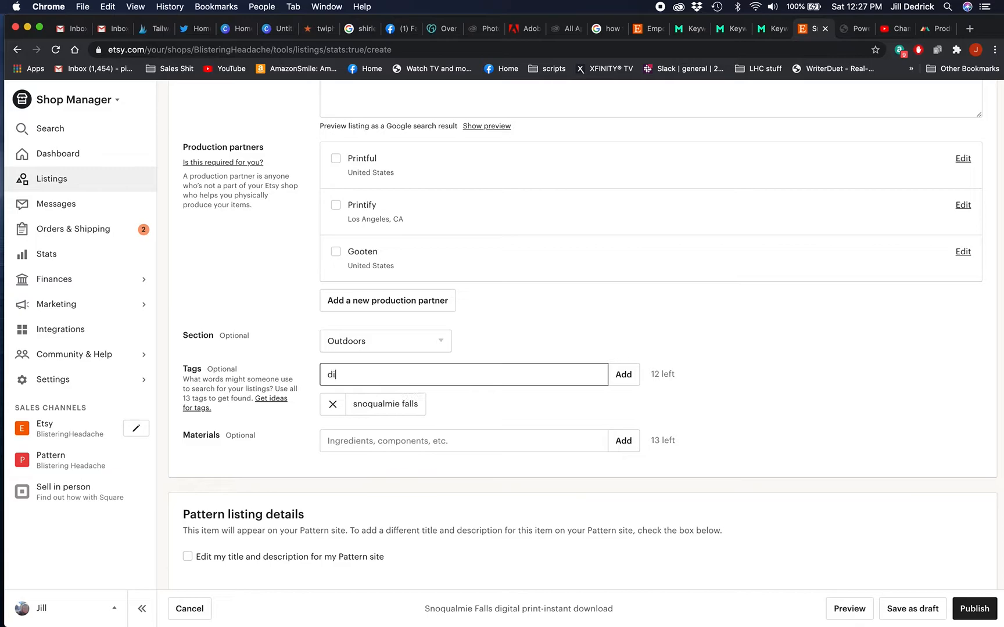
{"action": "type", "text": "gital print"}
{"action": "key", "text": "Return"}
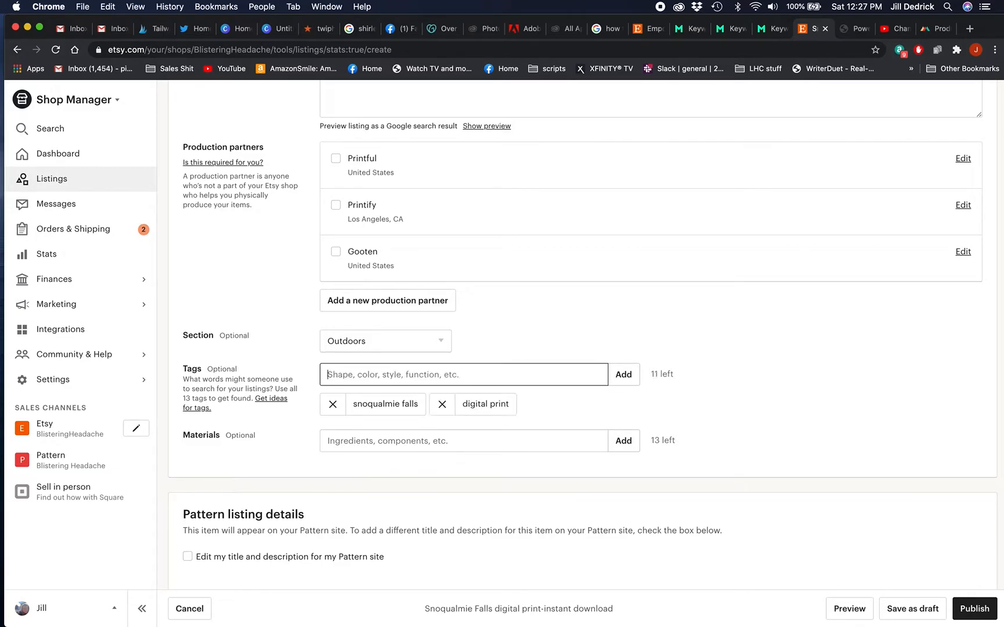
{"action": "type", "text": "digital photo"}
{"action": "key", "text": "Return"}
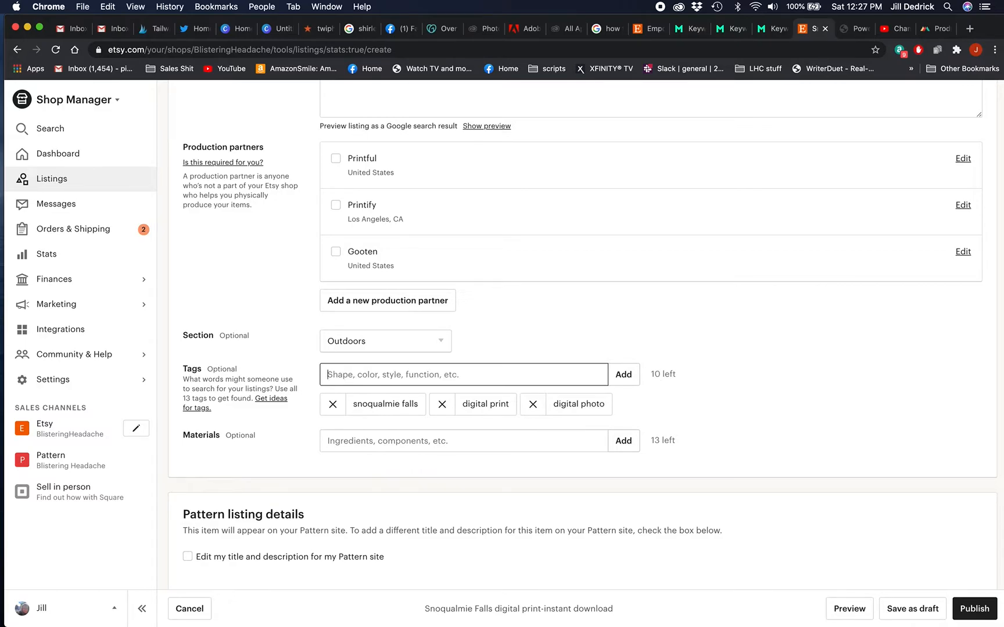
- Add three more tags to the listing: "instant download", "private use photo" and "nature photo"
{"action": "type", "text": "instant download"}
{"action": "key", "text": "Return"}
{"action": "type", "text": "p"}
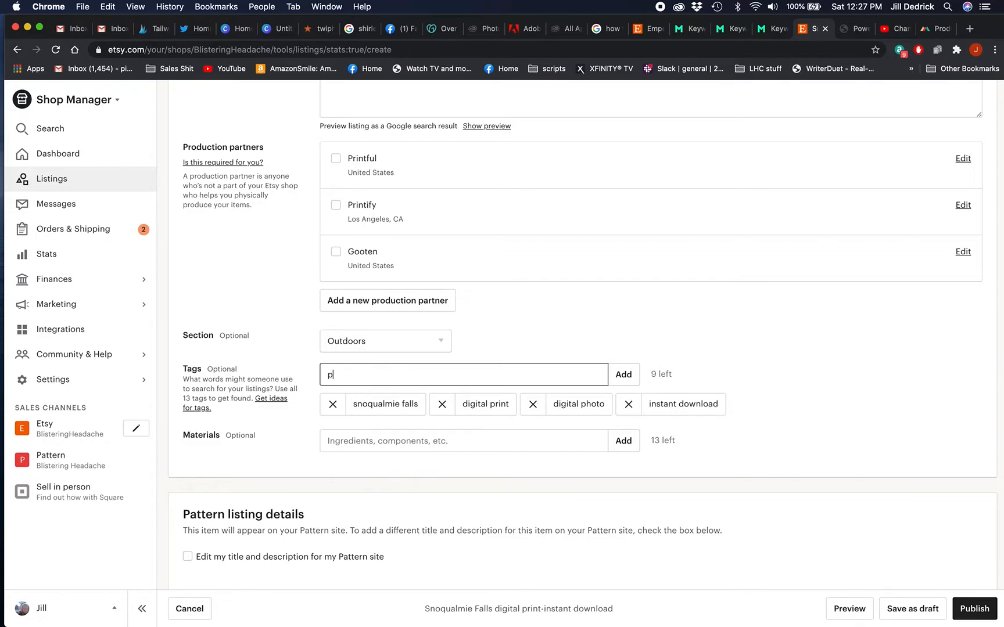
{"action": "type", "text": "rivate use photo"}
{"action": "key", "text": "Return"}
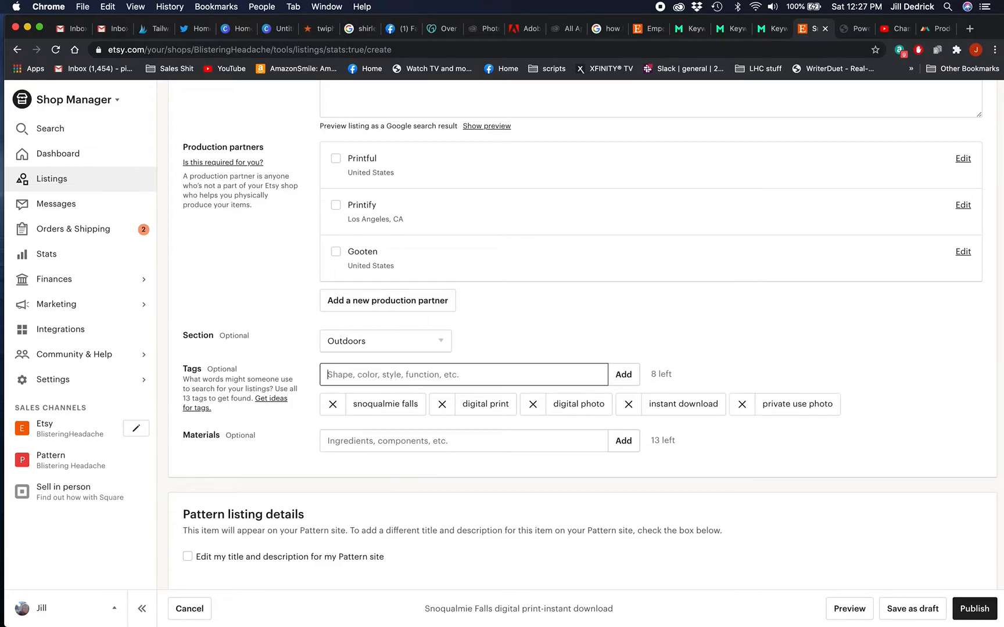
{"action": "type", "text": "nature photo"}
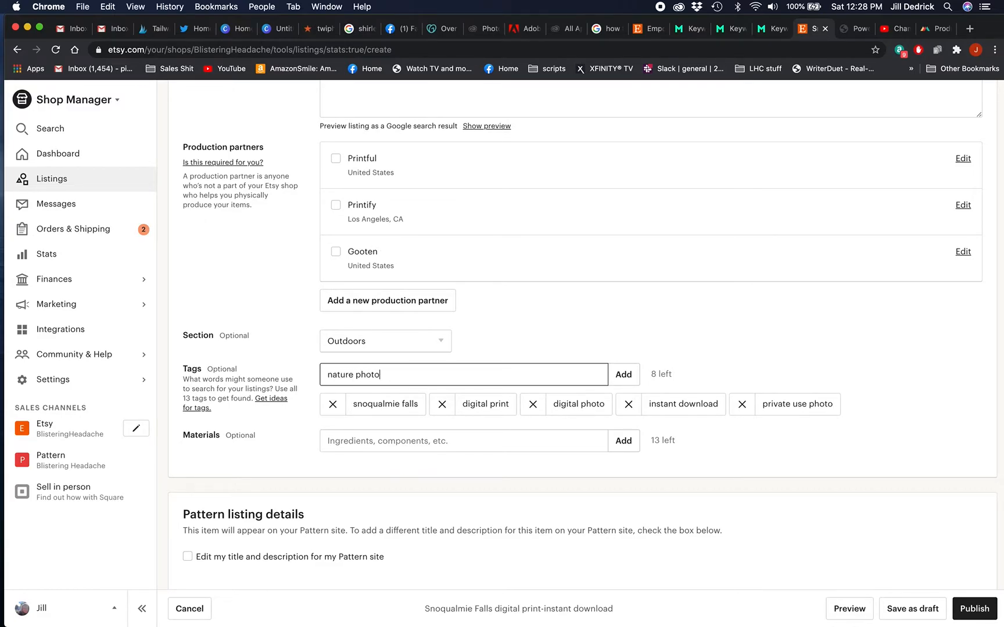
{"action": "key", "text": "Return"}
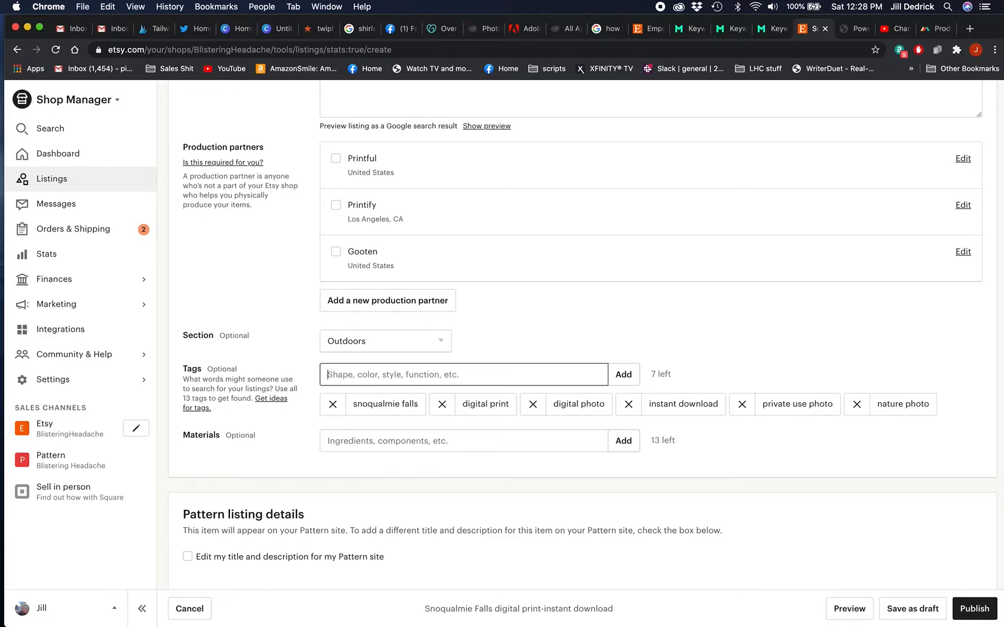
- Set the listing's price to $1.00 and its quantity to 50, skipping materials and Pattern details
{"action": "scroll", "coordinate": [255, 288], "scroll_direction": "down", "scroll_amount": 3}
{"action": "scroll", "coordinate": [257, 299], "scroll_direction": "down", "scroll_amount": 5}
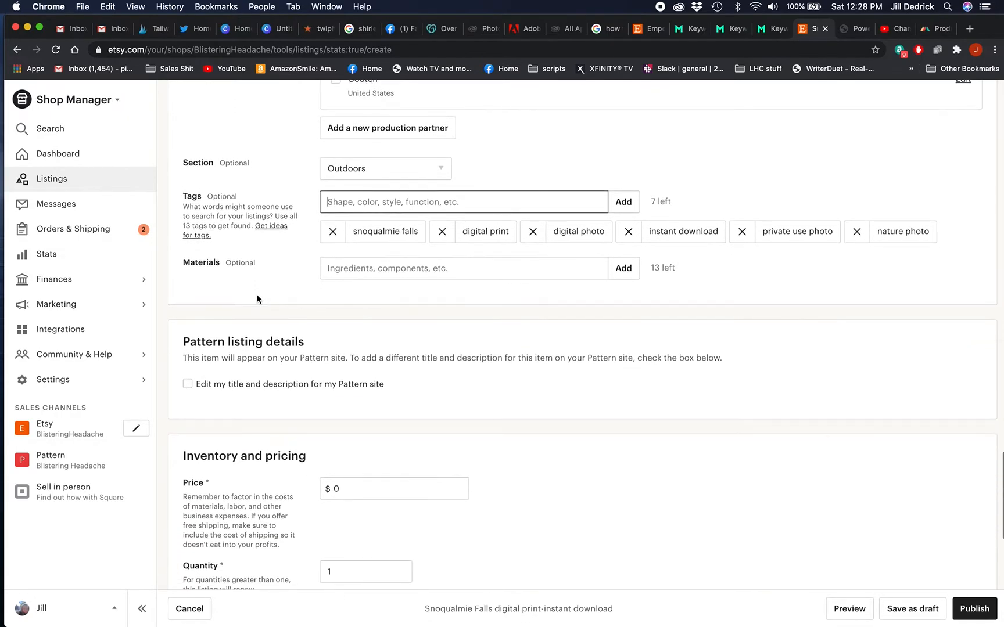
{"action": "left_click", "coordinate": [351, 326]}
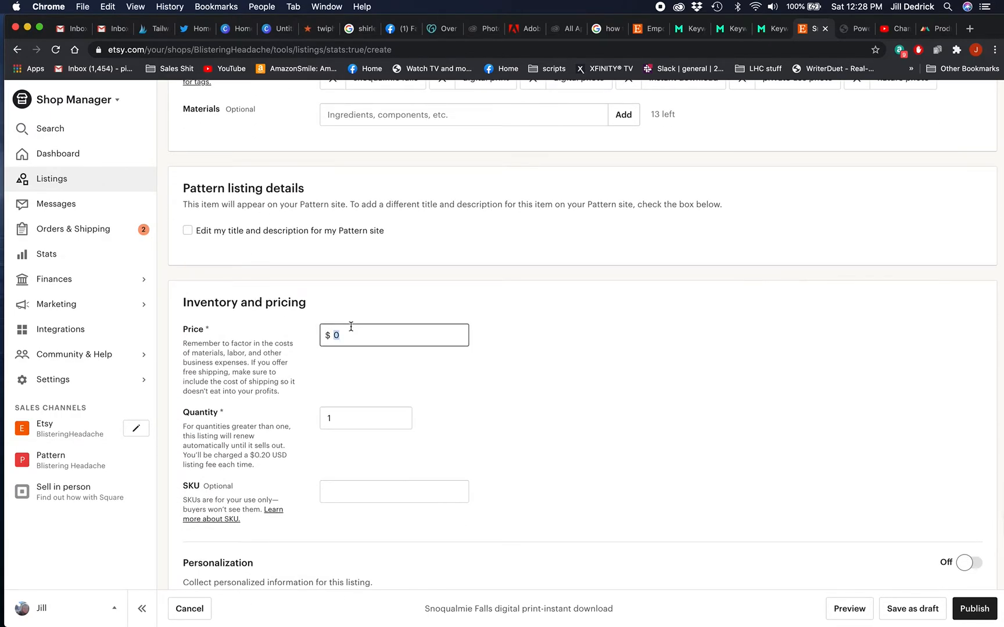
{"action": "type", "text": "1.00"}
{"action": "left_click", "coordinate": [620, 373]}
{"action": "left_click", "coordinate": [331, 418]}
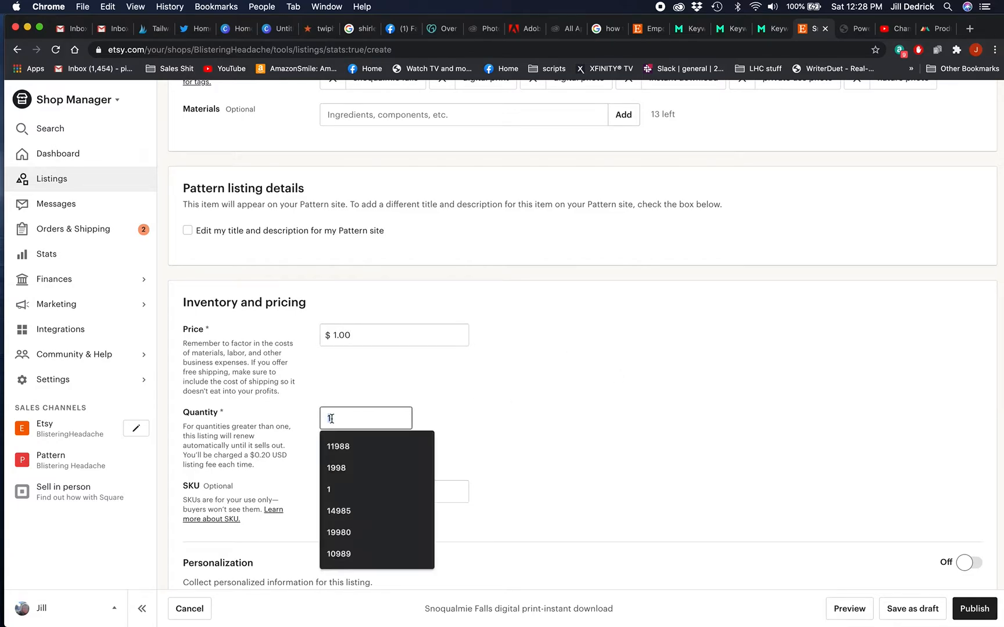
{"action": "type", "text": "50"}
{"action": "left_click", "coordinate": [557, 390]}
- Upload the photo "IMG_7096 2.jpeg" from the printful images folder as the listing's downloadable digital file
{"action": "scroll", "coordinate": [557, 389], "scroll_direction": "down", "scroll_amount": 3}
{"action": "scroll", "coordinate": [557, 388], "scroll_direction": "down", "scroll_amount": 5}
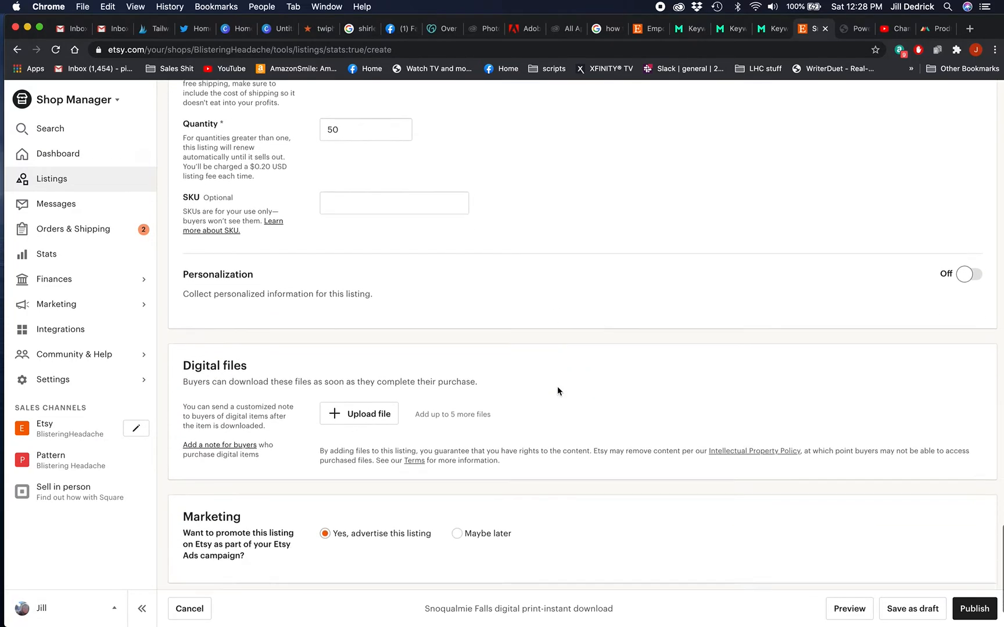
{"action": "left_click", "coordinate": [380, 415]}
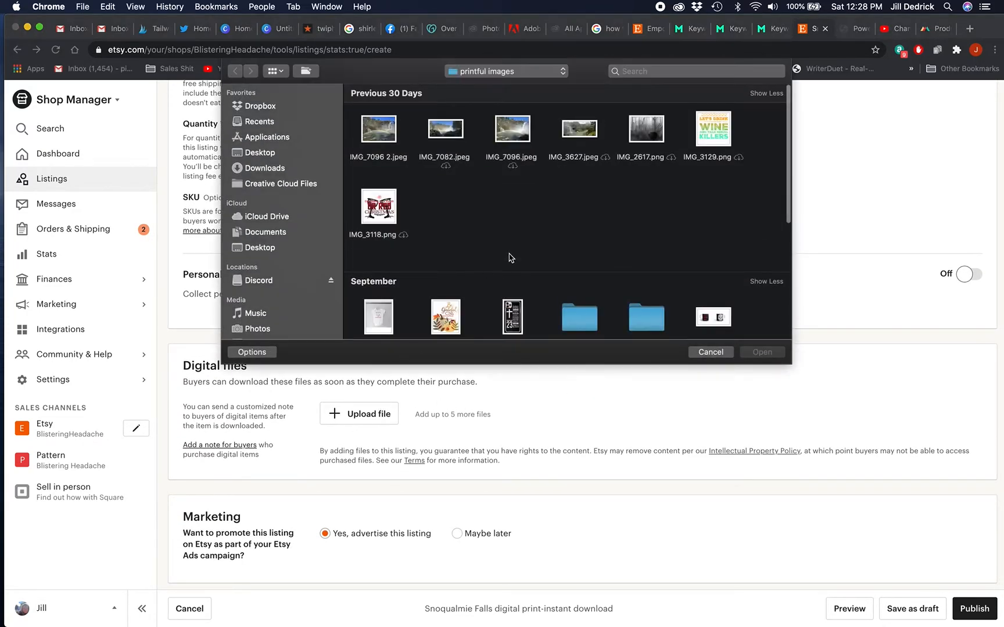
{"action": "double_click", "coordinate": [385, 135]}
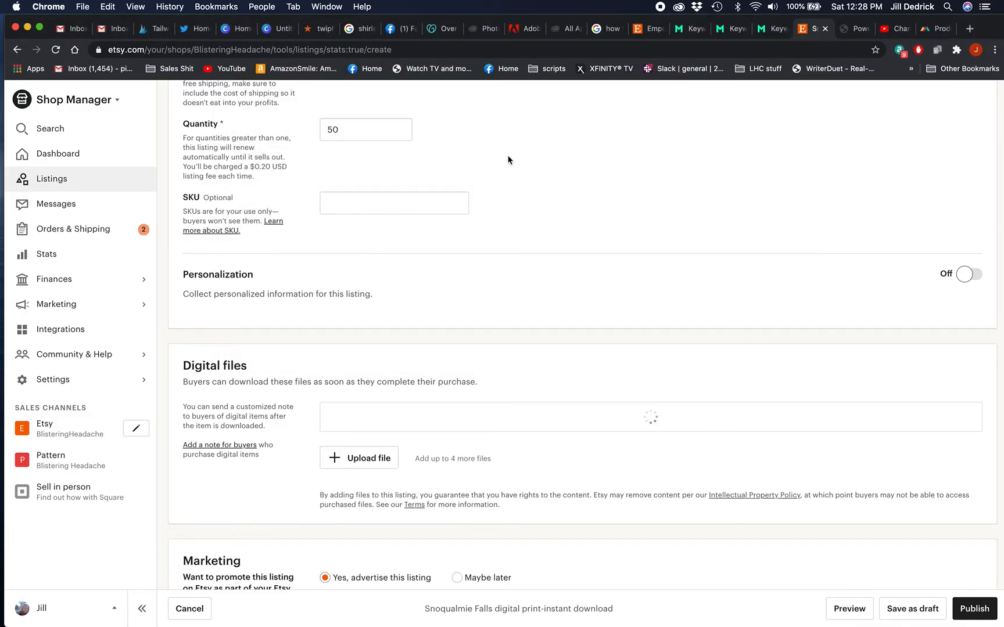
- Set the Etsy Ads promotion to "Maybe later" and publish the listing, accepting the listing fee
{"action": "scroll", "coordinate": [373, 262], "scroll_direction": "down", "scroll_amount": 2}
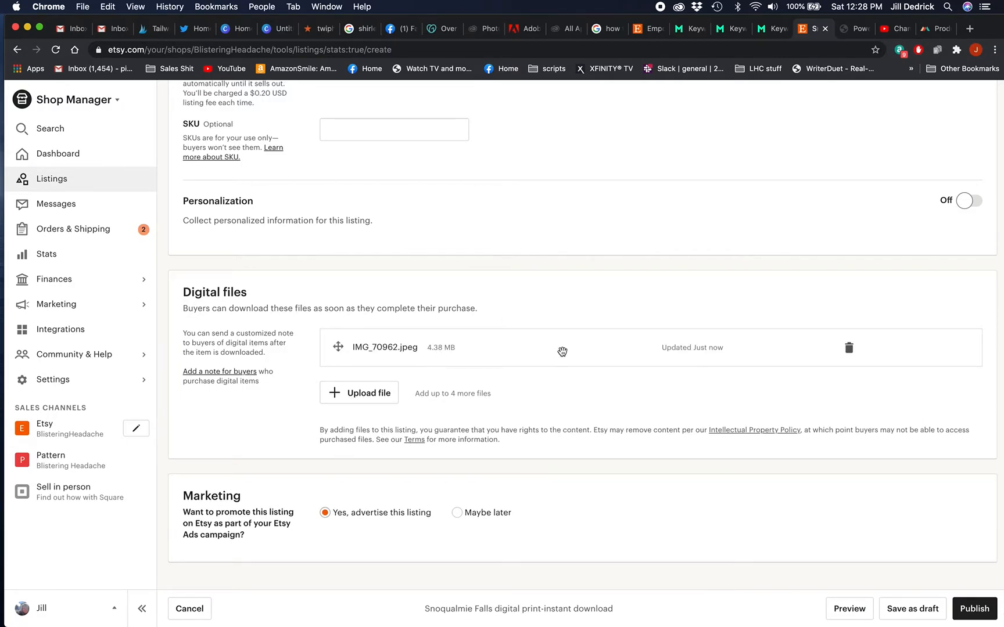
{"action": "scroll", "coordinate": [329, 299], "scroll_direction": "down", "scroll_amount": 1}
{"action": "scroll", "coordinate": [328, 297], "scroll_direction": "down", "scroll_amount": 1}
{"action": "left_click", "coordinate": [474, 454]}
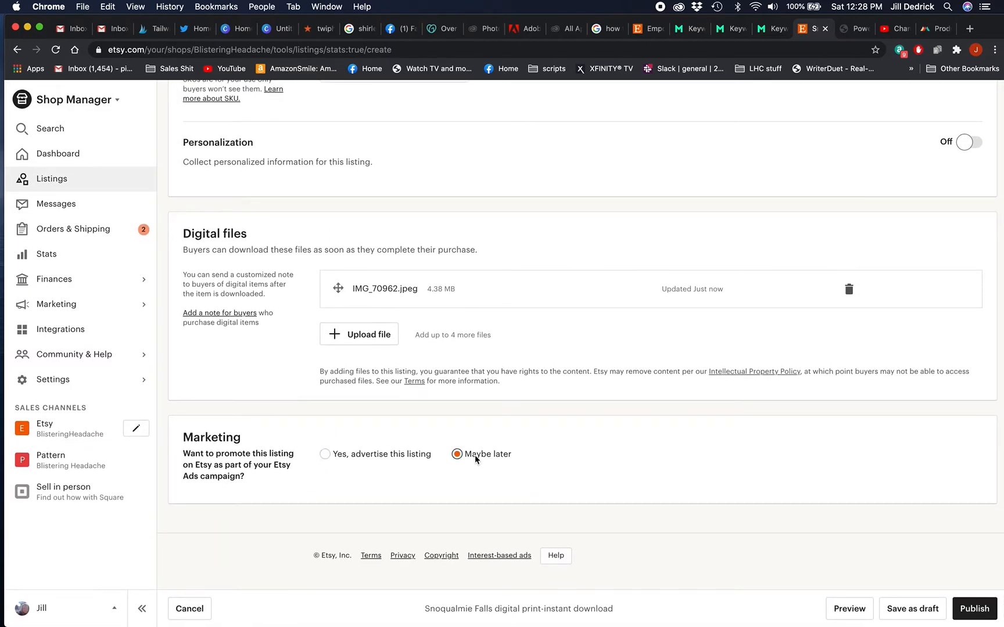
{"action": "left_click", "coordinate": [979, 610]}
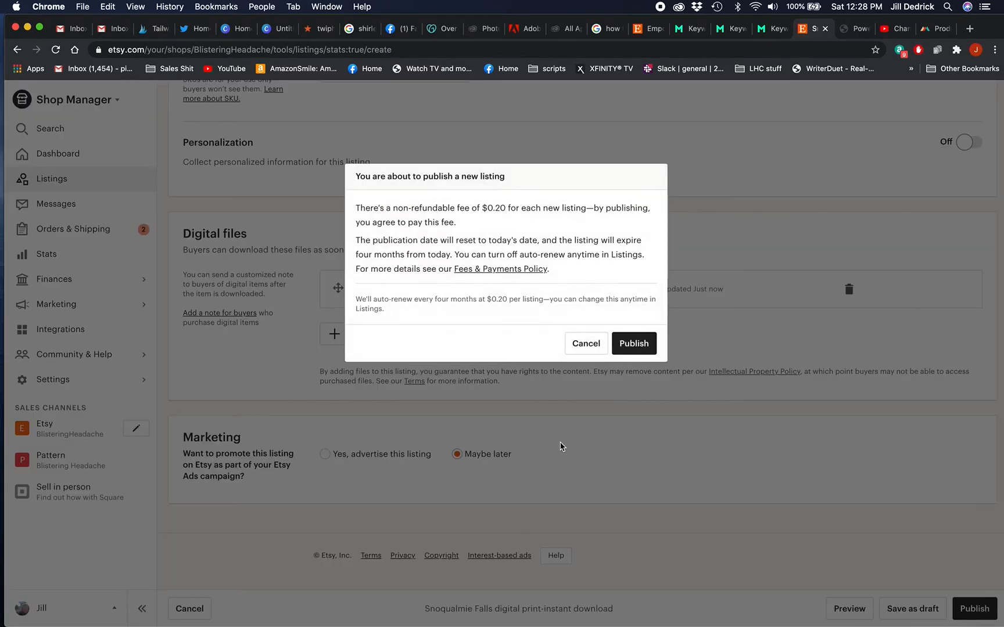
{"action": "left_click", "coordinate": [633, 344]}
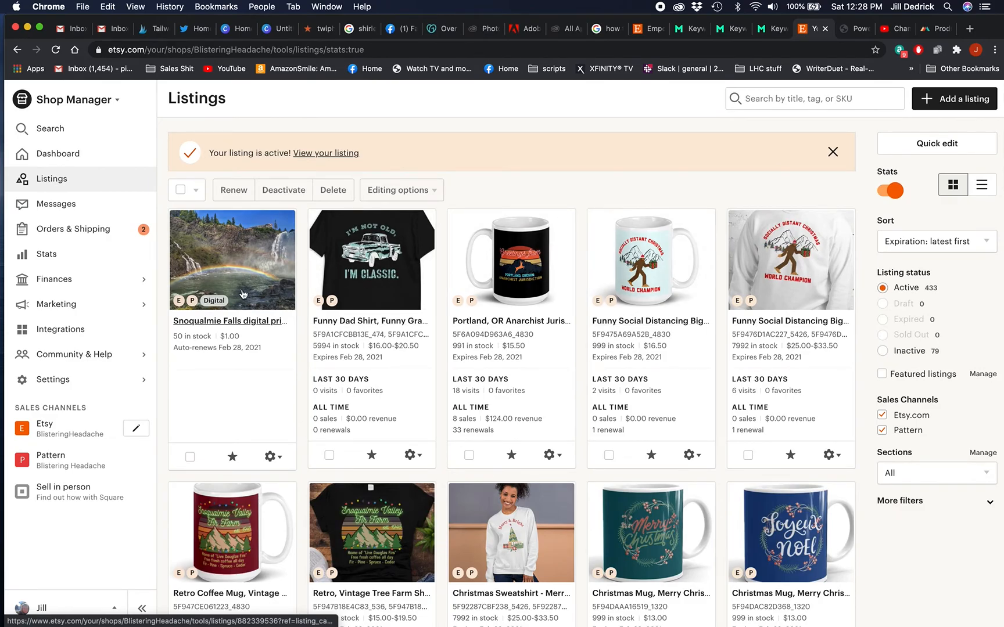
- View the published Snoqualmie Falls listing as shoppers see it, review its page and select its web address
{"action": "left_click", "coordinate": [320, 154]}
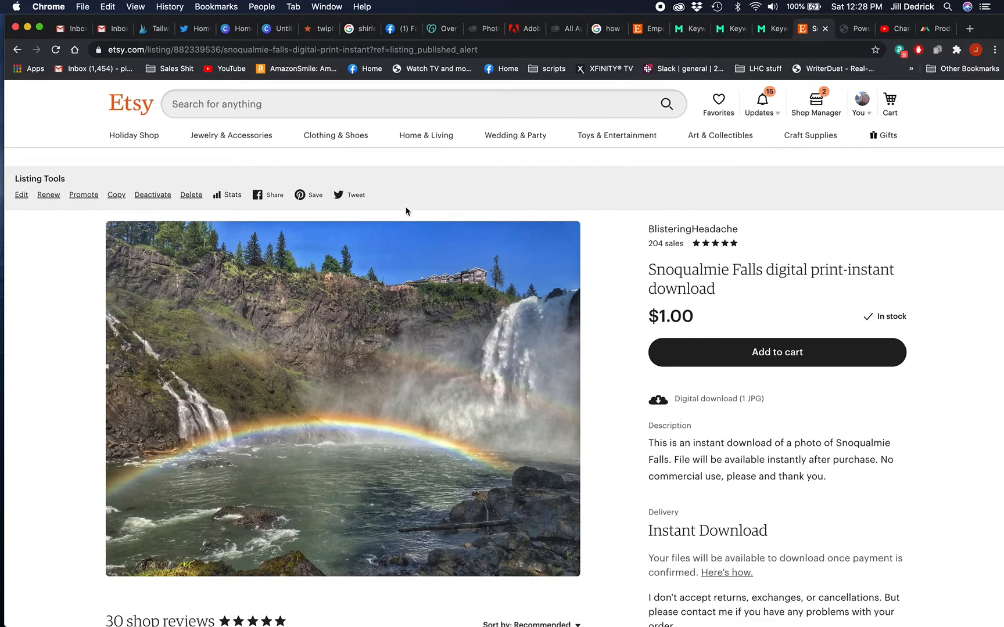
{"action": "scroll", "coordinate": [367, 216], "scroll_direction": "down", "scroll_amount": 3}
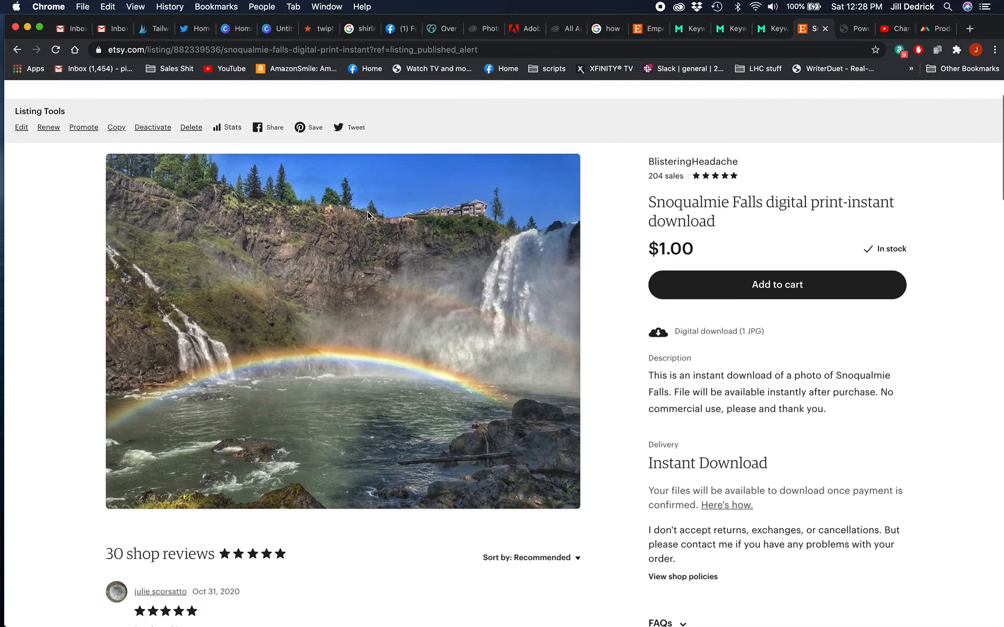
{"action": "scroll", "coordinate": [367, 218], "scroll_direction": "up", "scroll_amount": 2}
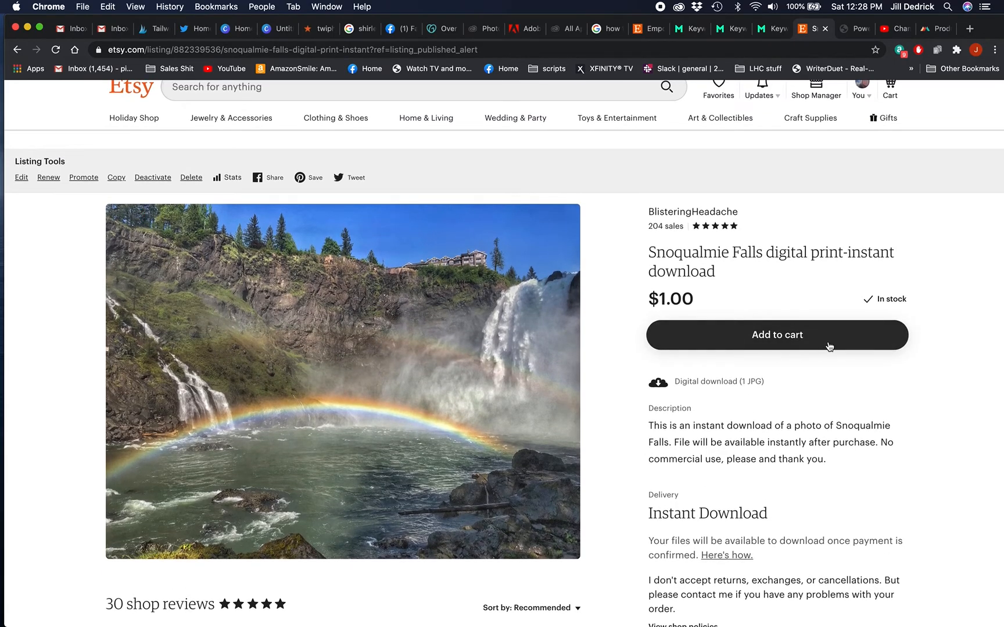
{"action": "left_click", "coordinate": [325, 51]}
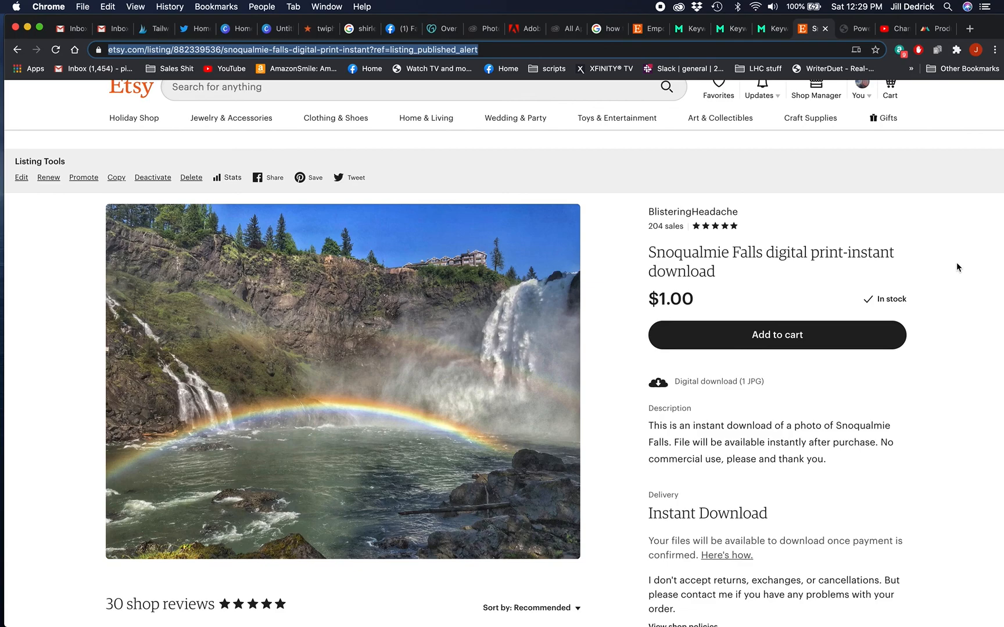
{"action": "scroll", "coordinate": [956, 262], "scroll_direction": "down", "scroll_amount": 2}
{"action": "scroll", "coordinate": [956, 262], "scroll_direction": "up", "scroll_amount": 3}
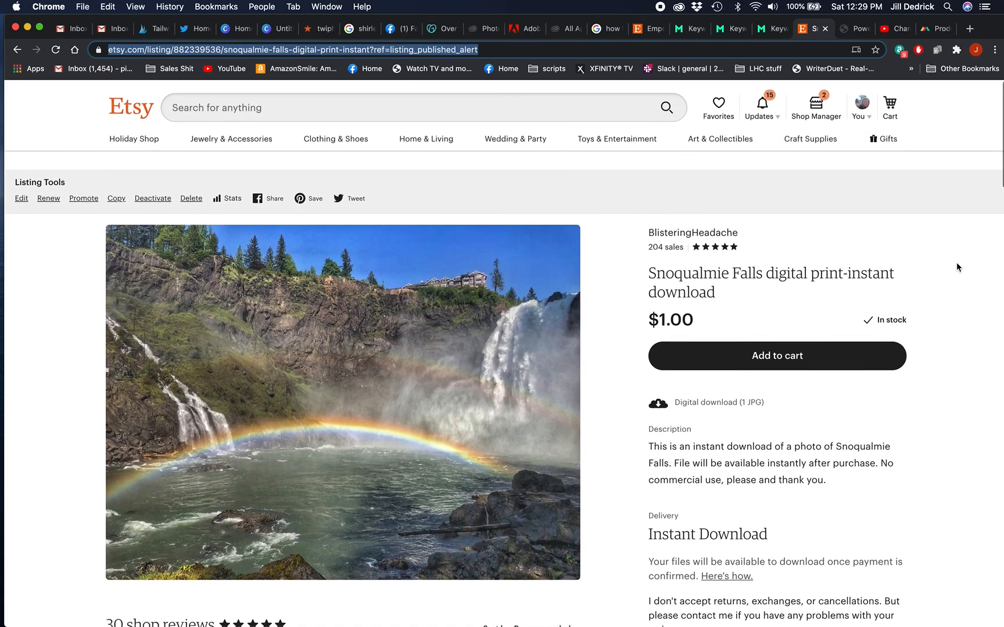